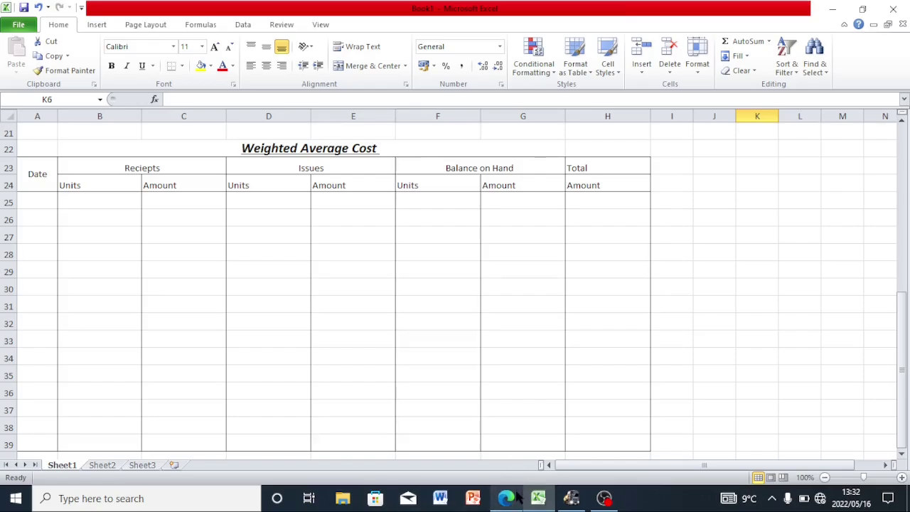
Consult the Question 3 transactions in the browser PDF, and enter 1 as the first date in A25 of the Excel table.
left_click(518, 497)
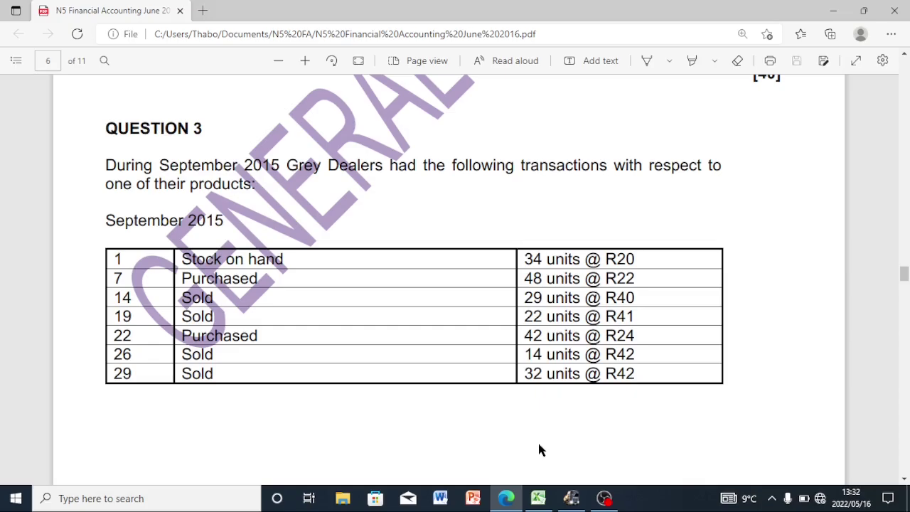
mouse_move(539, 501)
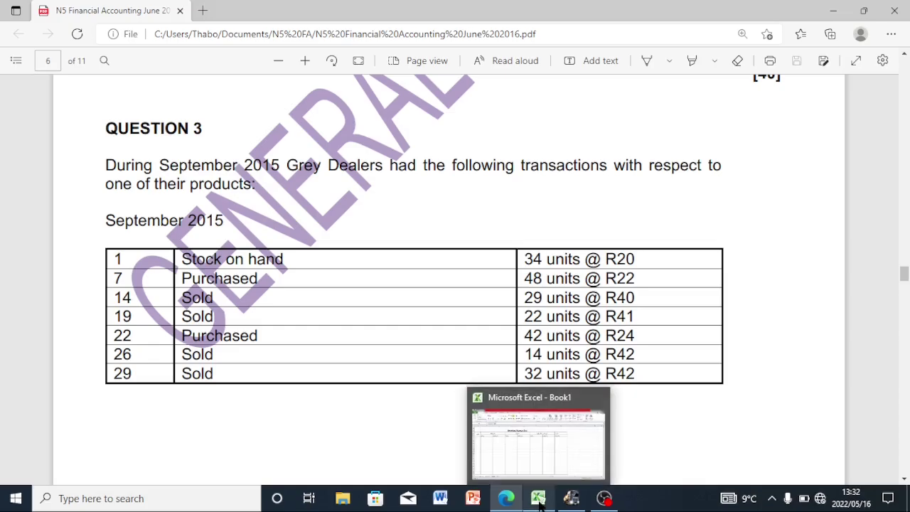
left_click(532, 439)
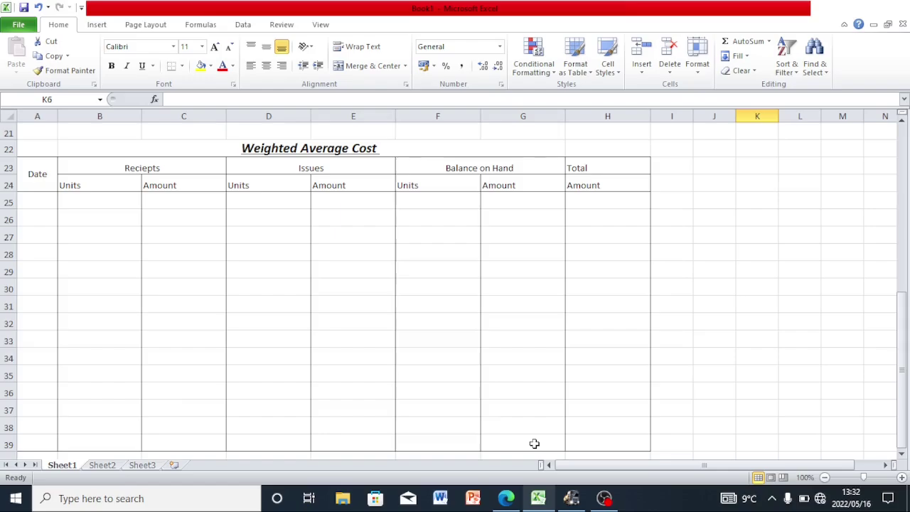
left_click(44, 203)
type("1")
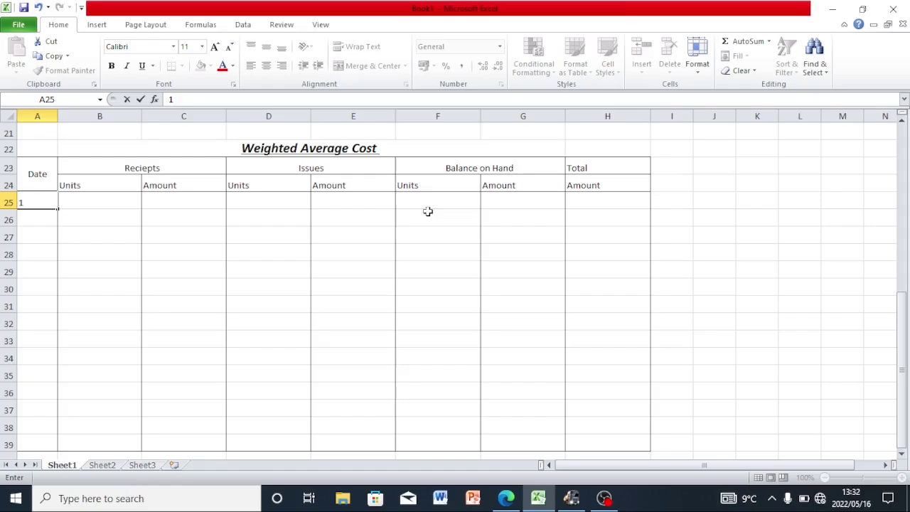
left_click(431, 199)
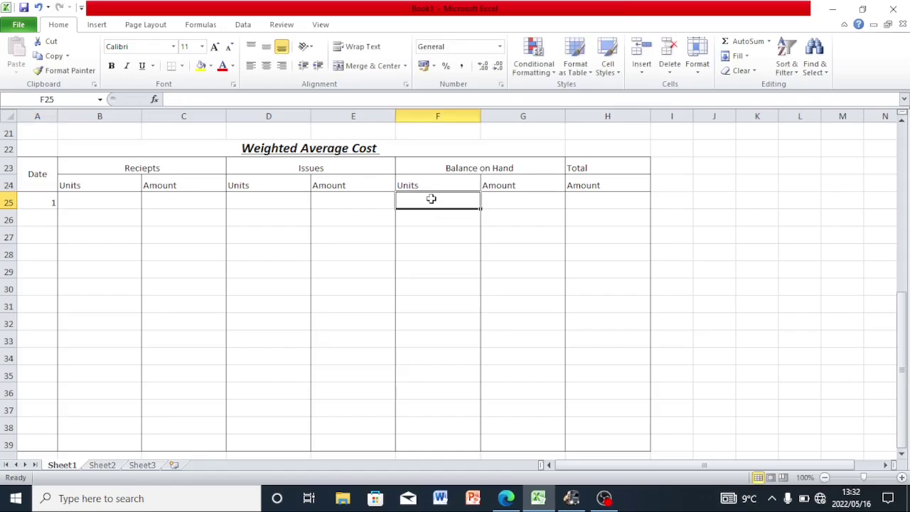
type("34")
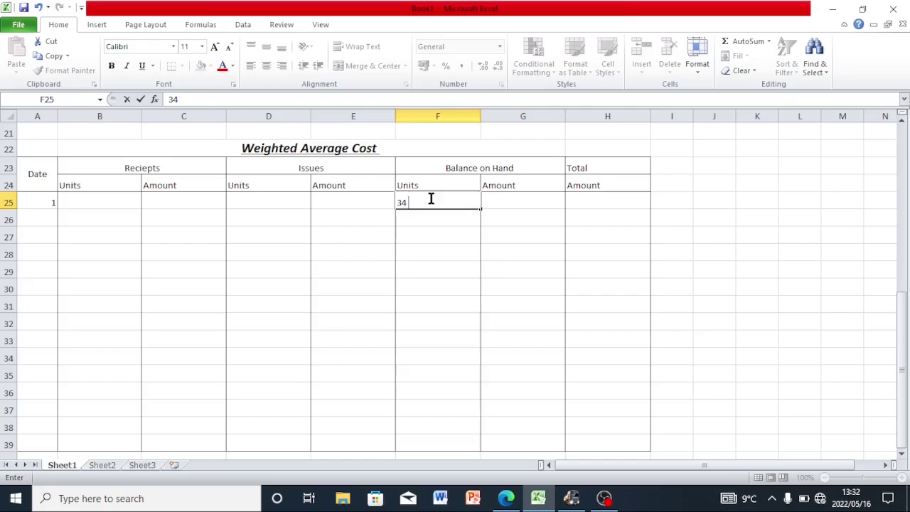
type(" @R")
left_click(515, 496)
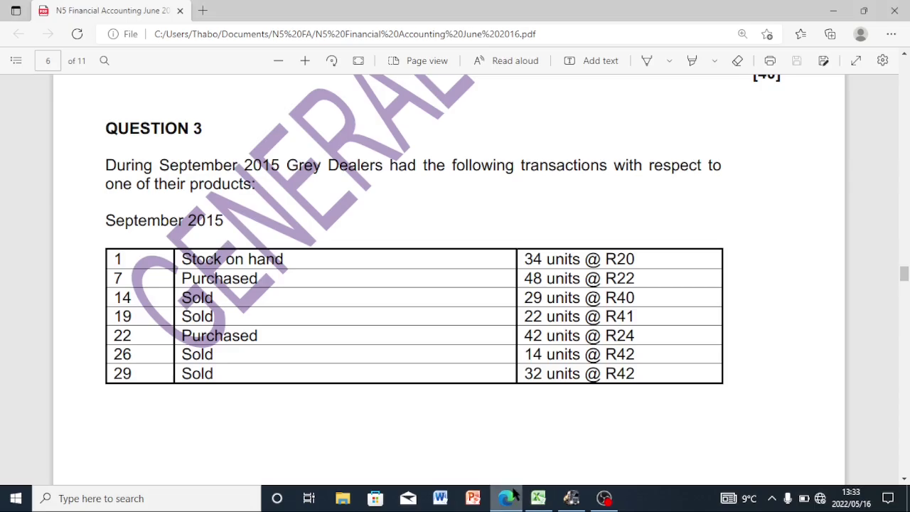
left_click(538, 498)
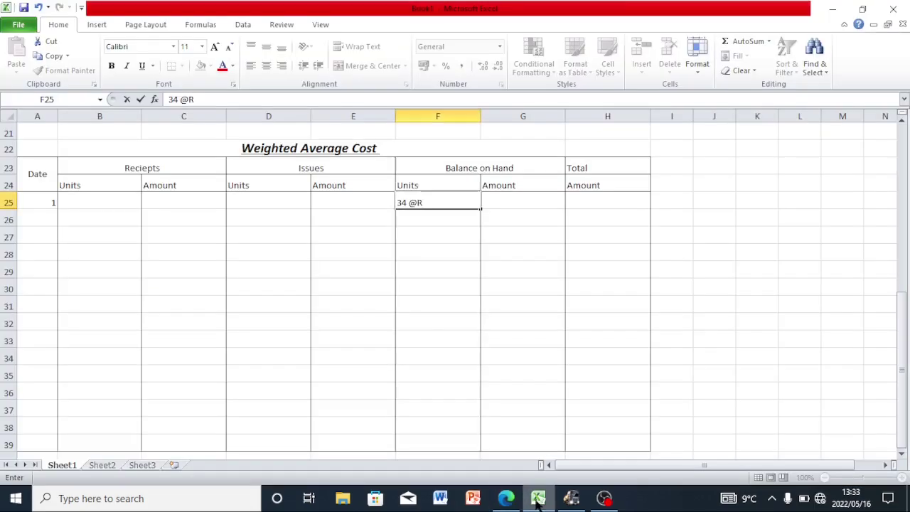
type("20")
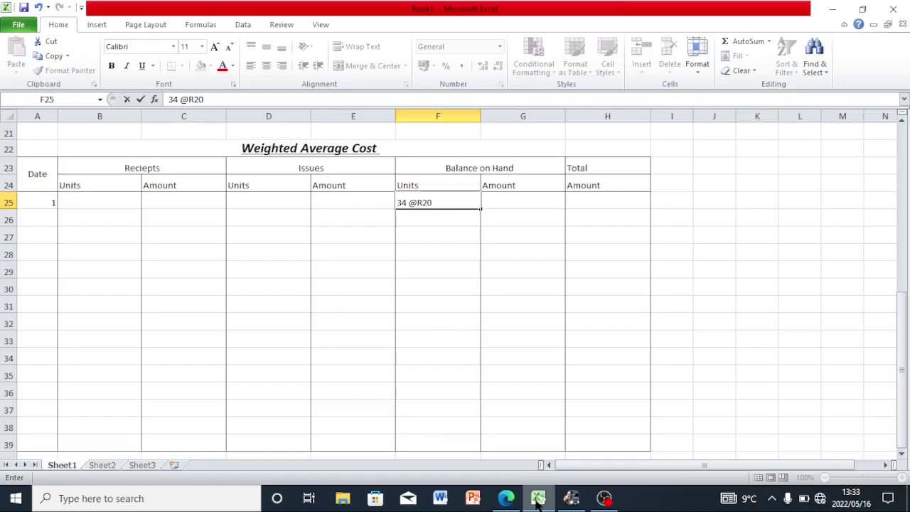
Calculate the opening Balance on Hand amount in G25 by multiplying 34 by 20.
left_click(528, 202)
type("=")
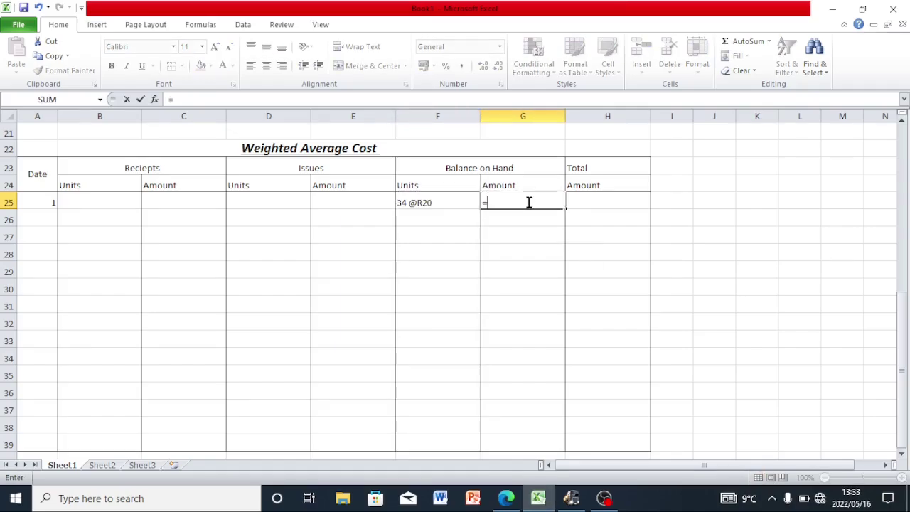
type("34")
type("20")
key("Return")
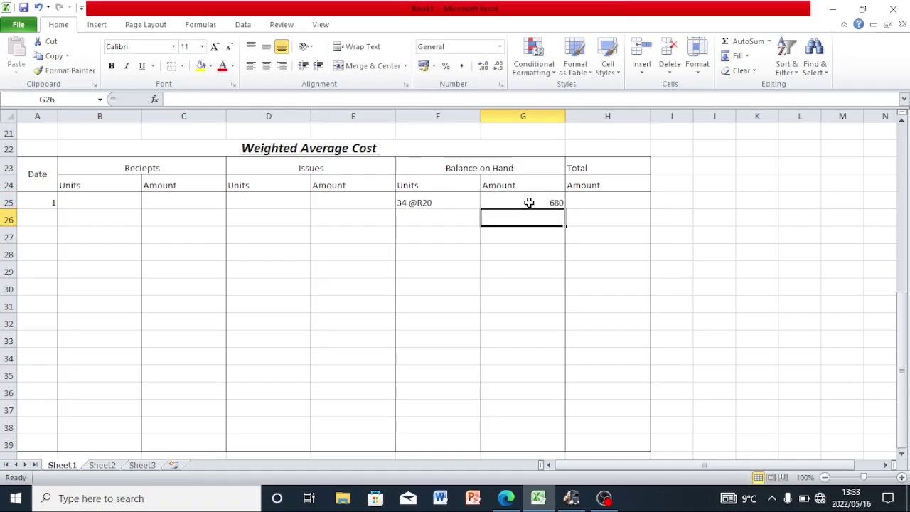
Set the total amount in H25 equal to the opening balance amount in G25.
left_click(587, 205)
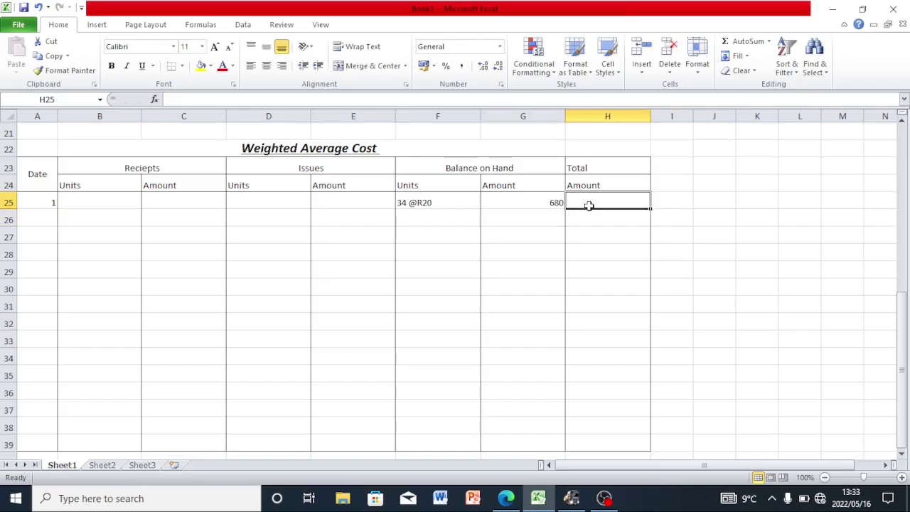
type("=")
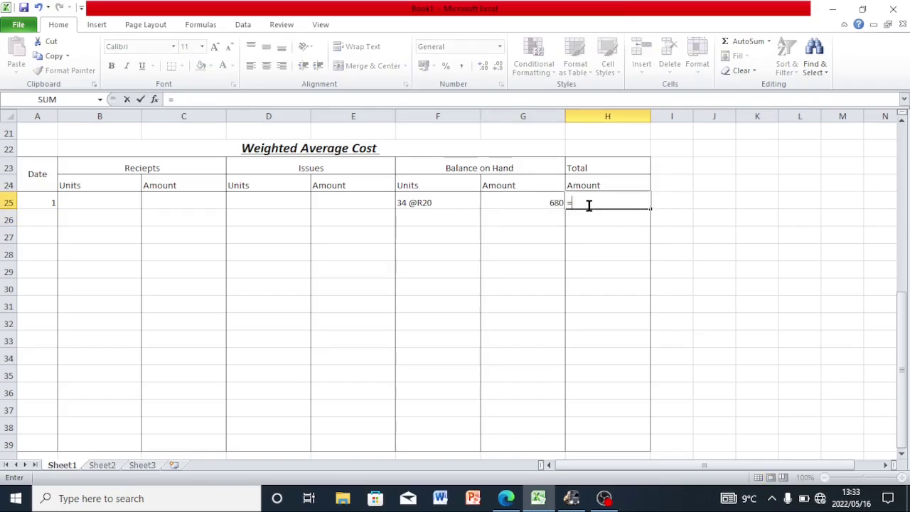
left_click(546, 205)
key("Return")
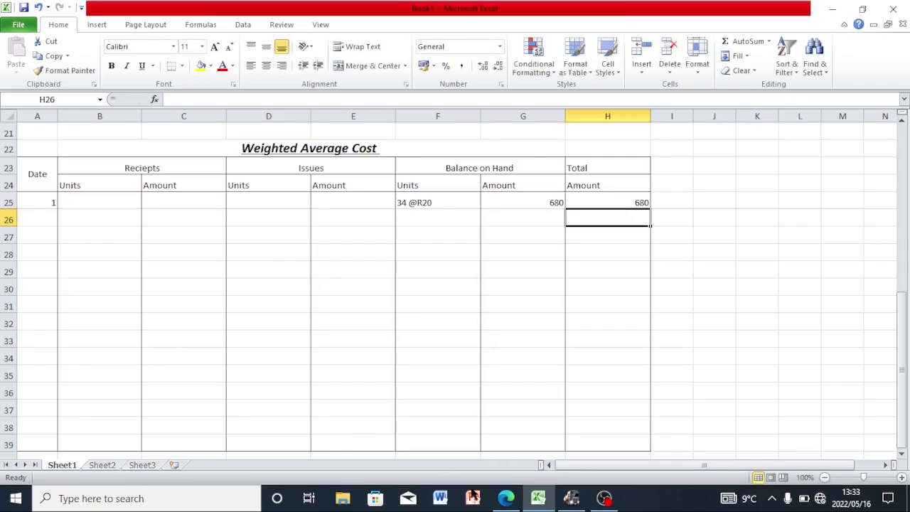
Look up the next transaction in the PDF and enter its date, 7, in A26 of the Excel table.
left_click(505, 498)
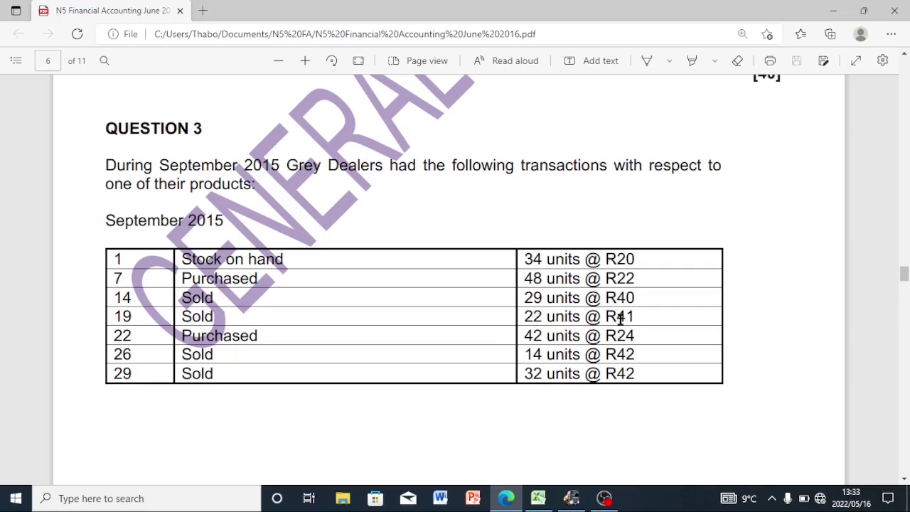
left_click(534, 499)
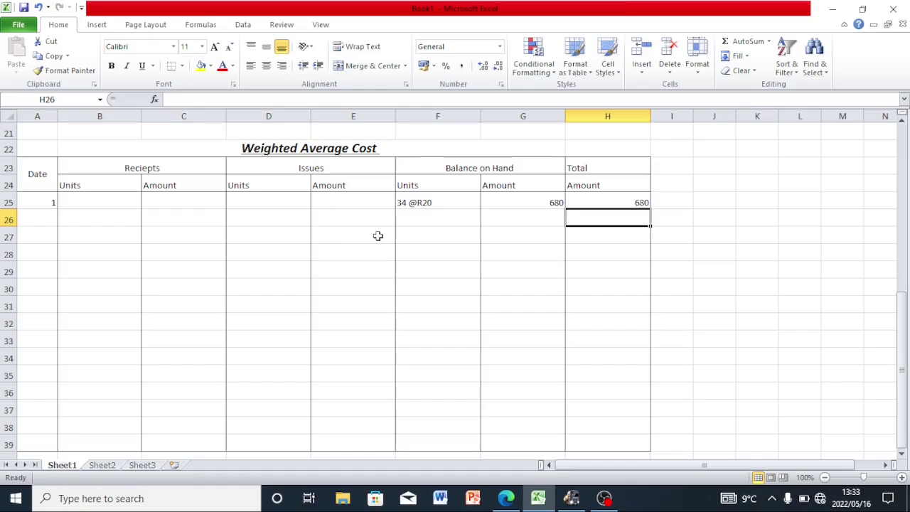
left_click(35, 215)
type("7")
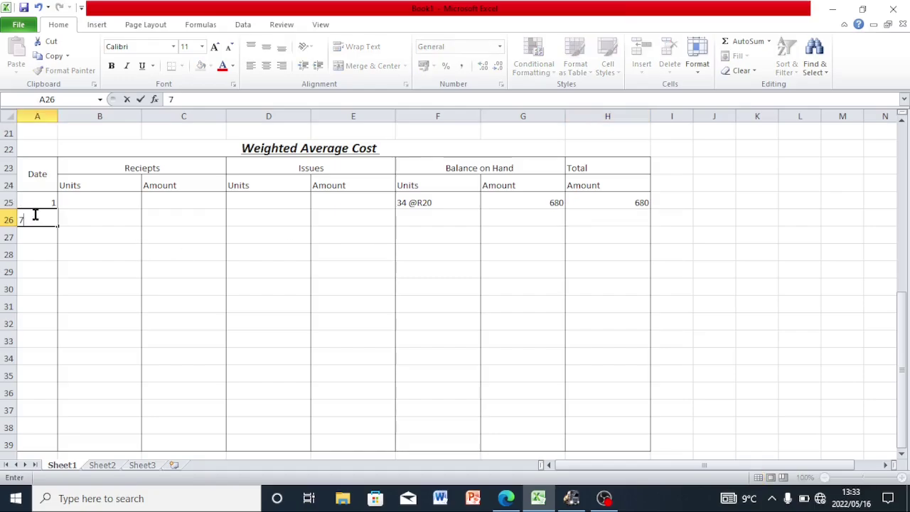
left_click(82, 219)
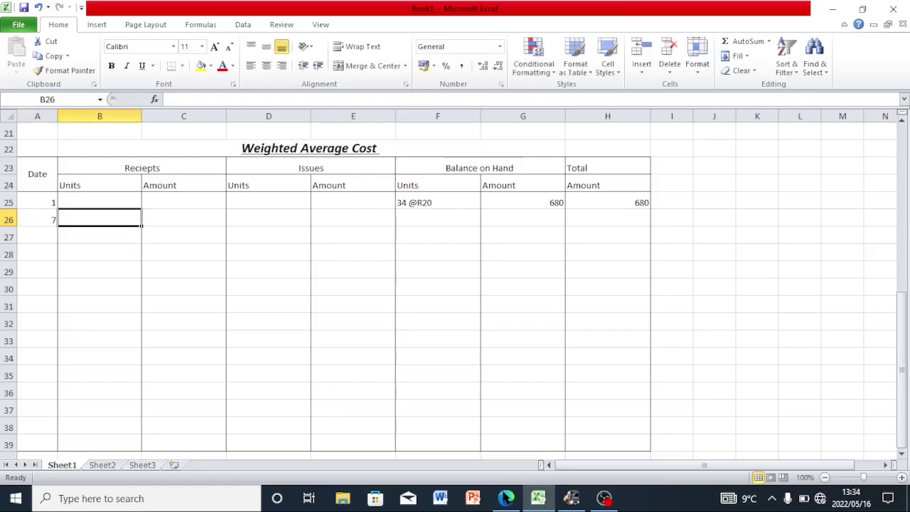
left_click(505, 497)
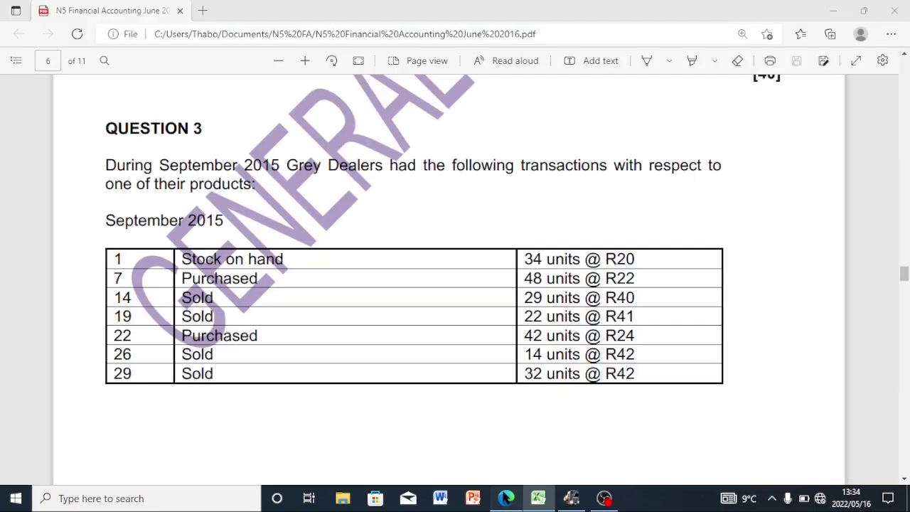
left_click(538, 497)
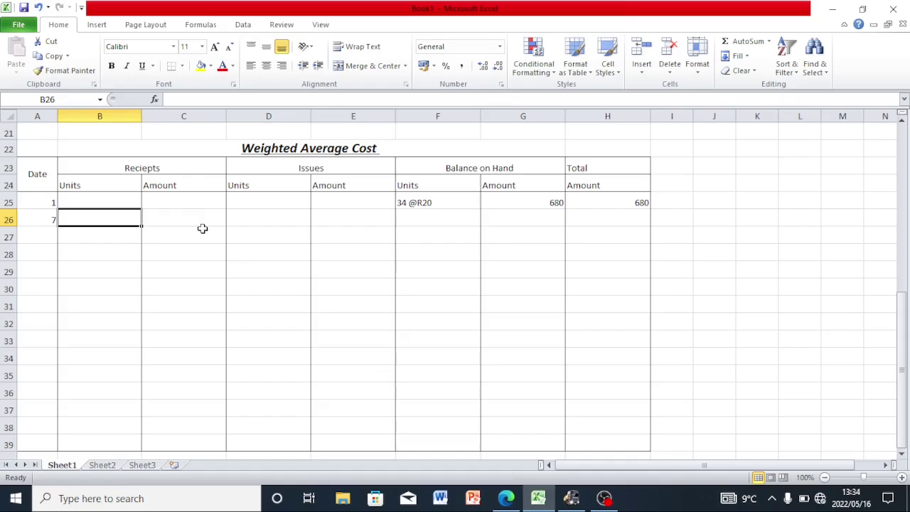
type("48 @")
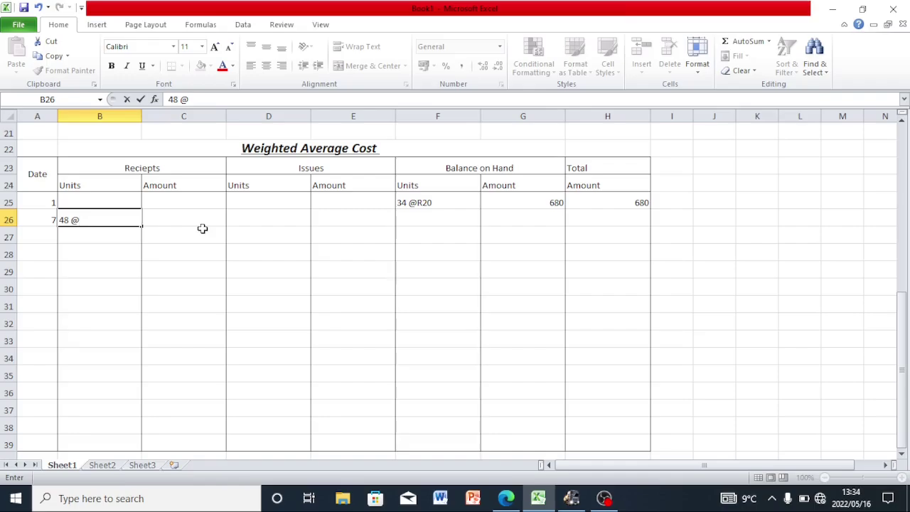
type("22")
key("BackSpace")
key("BackSpace")
key("BackSpace")
type("8")
key("BackSpace")
type("@R22")
left_click(202, 230)
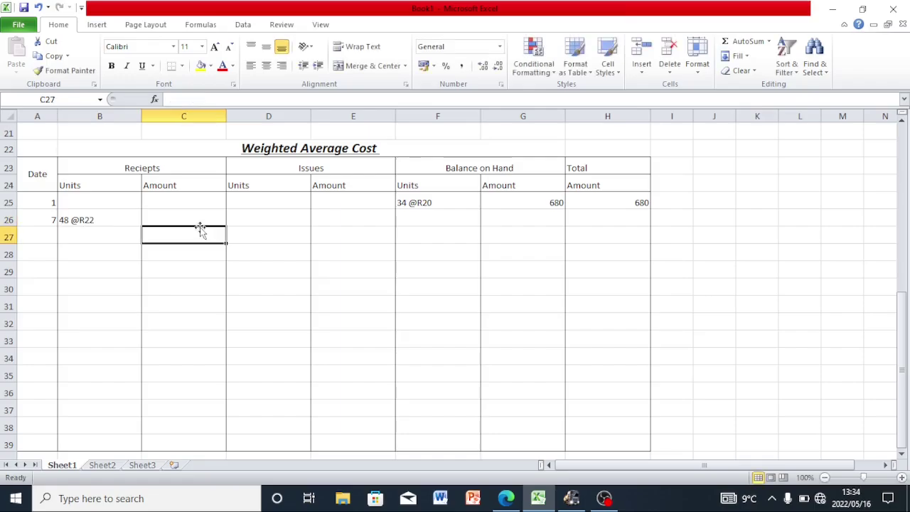
Calculate the receipts amount for the purchase in C26 with the formula =48*22.
left_click(184, 214)
type("=")
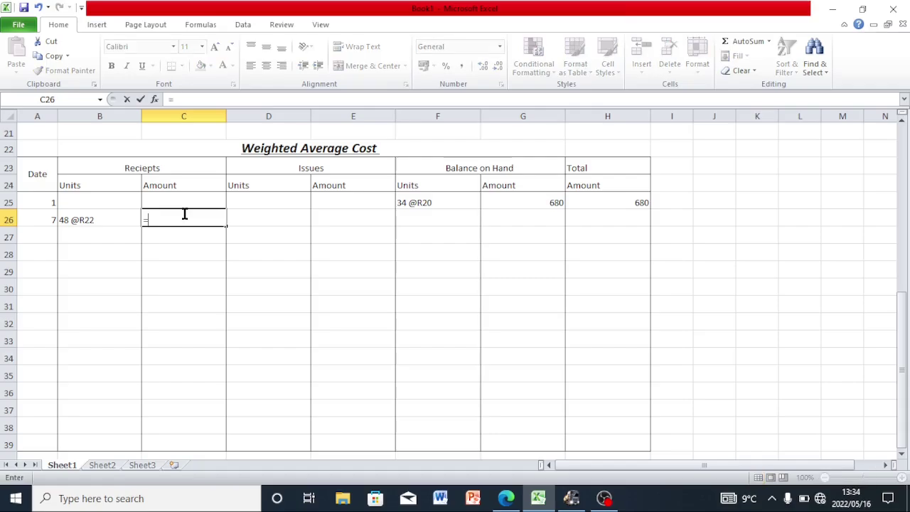
type("48 @22")
key("BackSpace")
key("BackSpace")
key("BackSpace")
key("BackSpace")
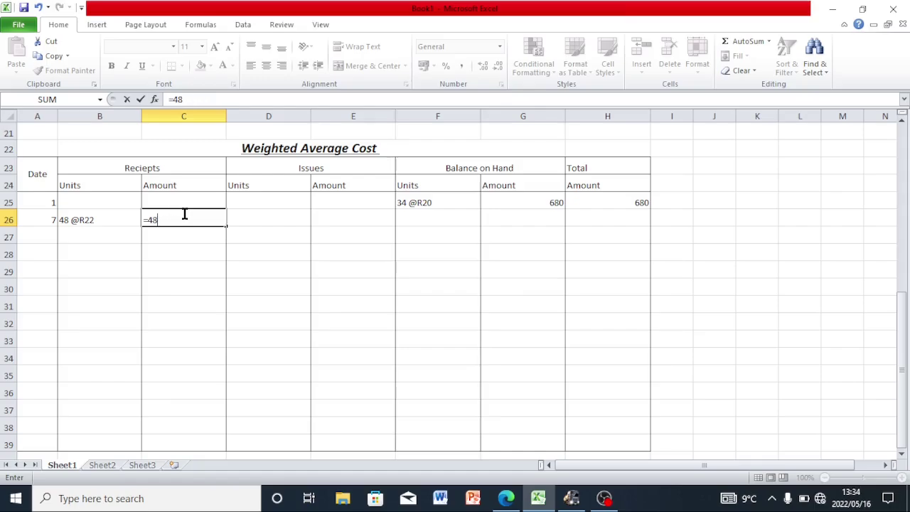
type("*22")
key("Return")
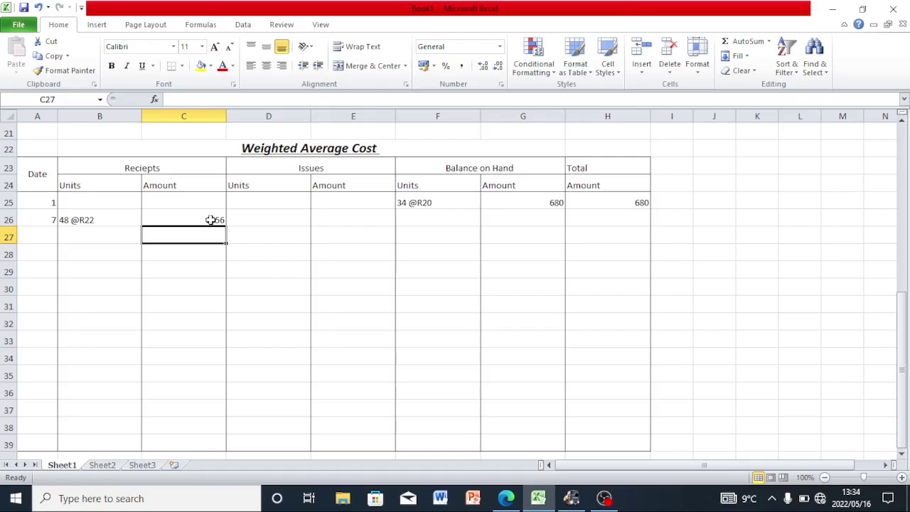
Apply the Currency number format to the table body range B25:H39.
left_click_drag(128, 201, 584, 438)
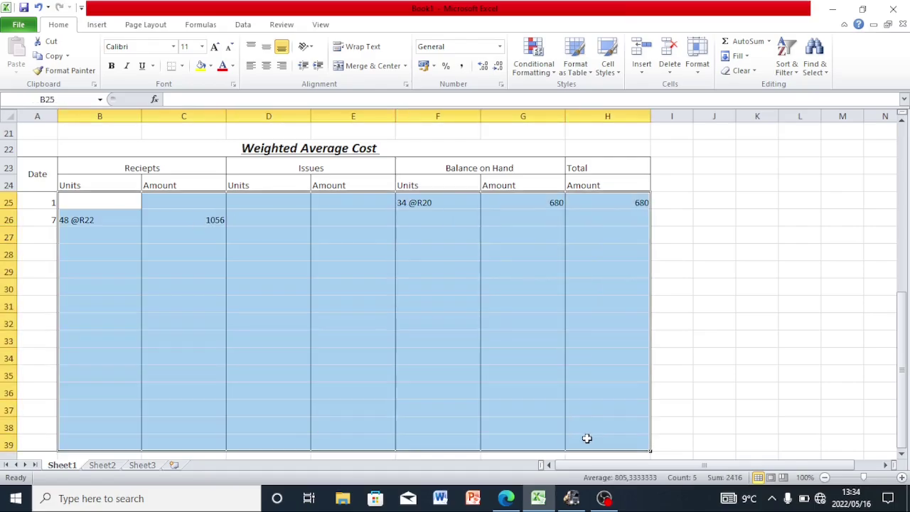
left_click(499, 46)
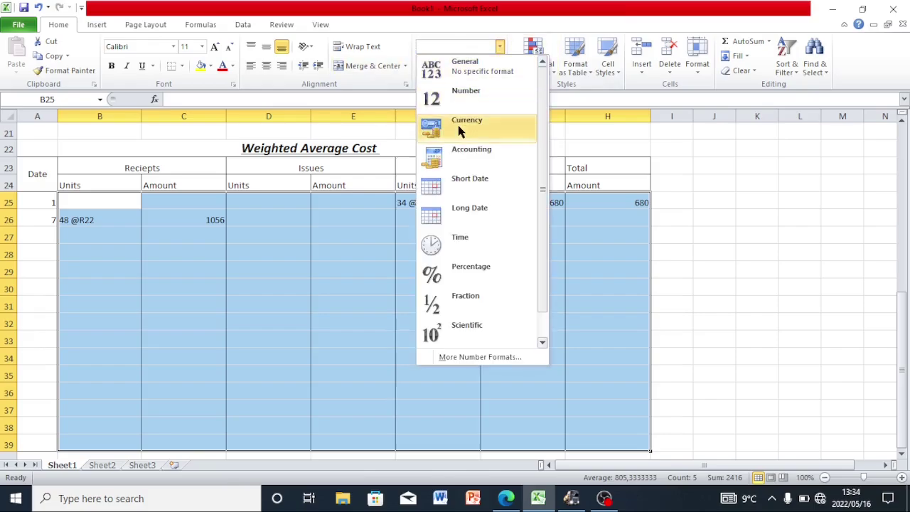
left_click(458, 120)
left_click(279, 267)
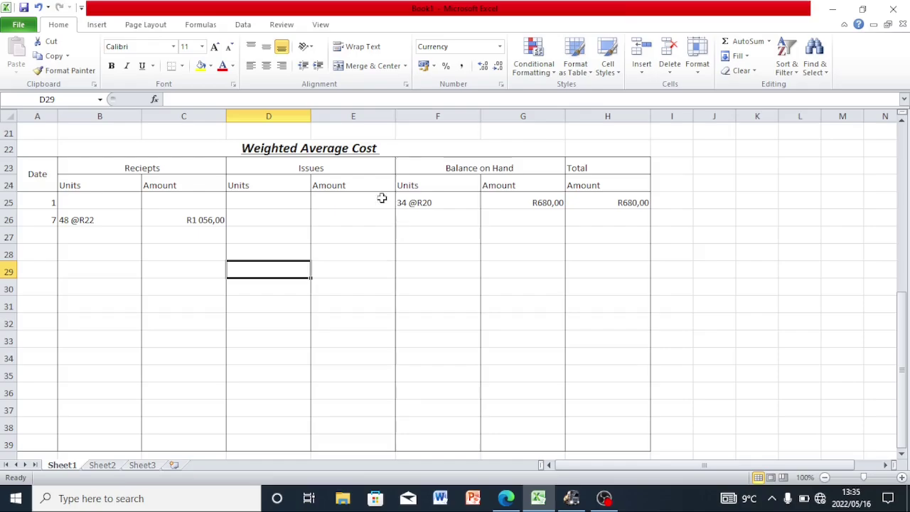
Widen column K beside the table to make room for a working calculation.
left_click(418, 223)
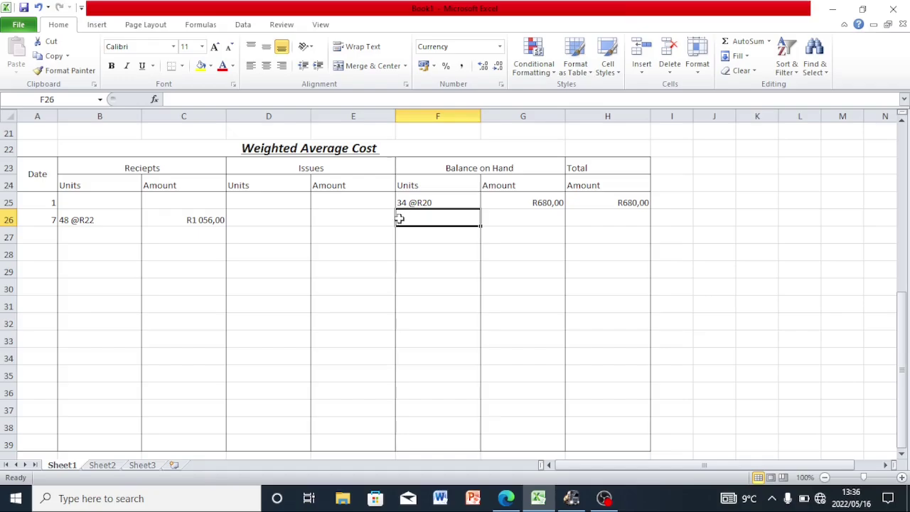
left_click(756, 221)
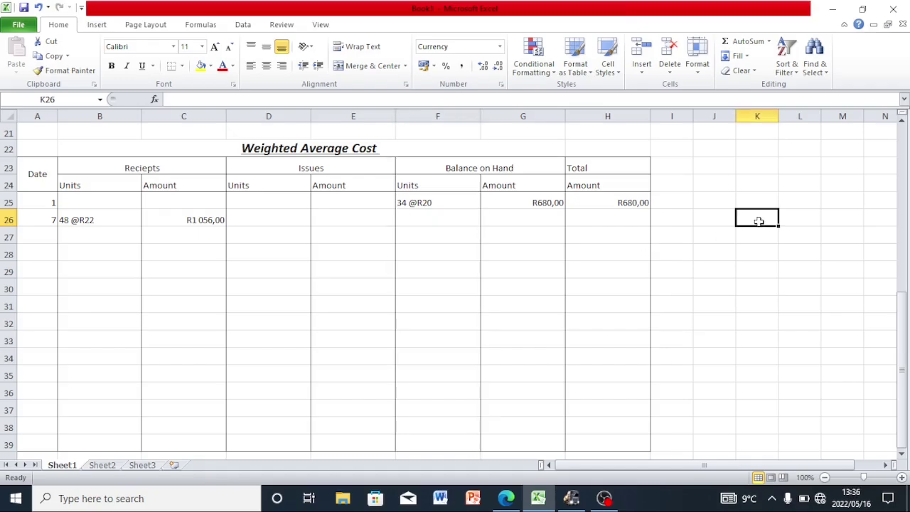
left_click_drag(778, 116, 837, 121)
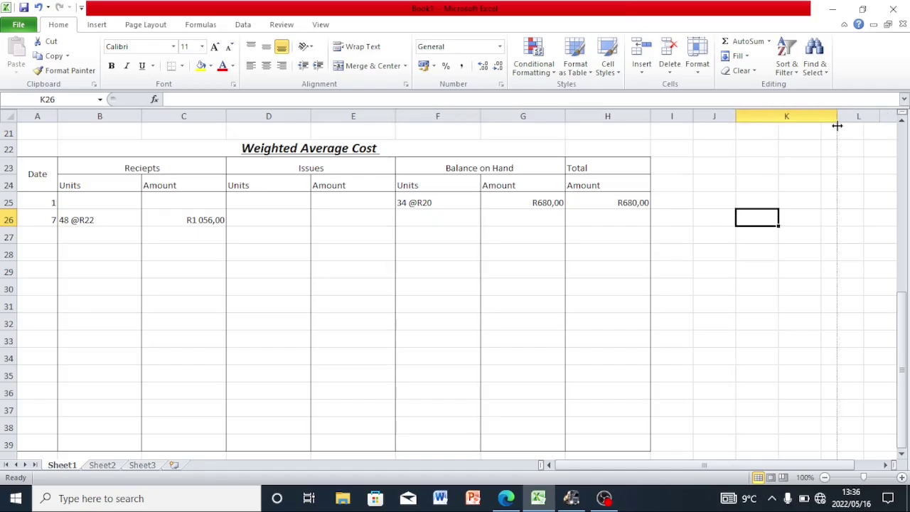
Calculate the weighted average unit cost in K26 with the formula =(H25+C26)/(34+48).
double_click(776, 218)
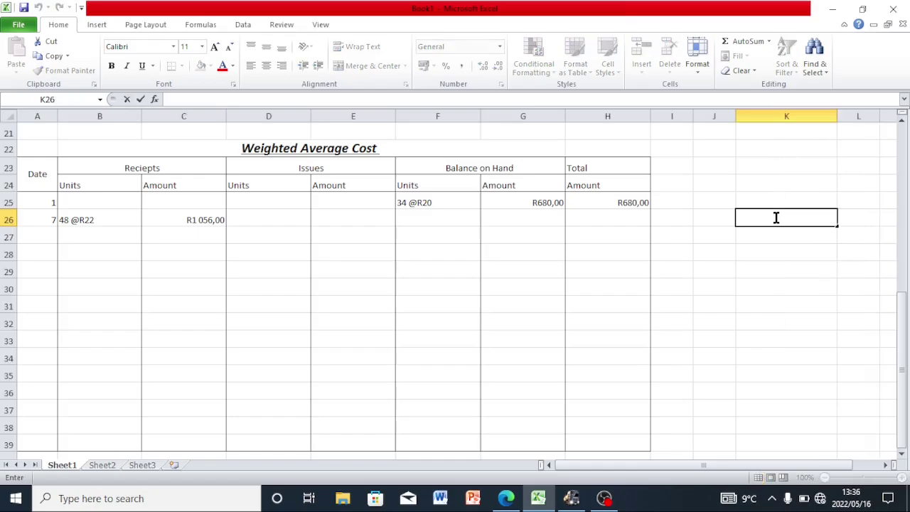
type("=")
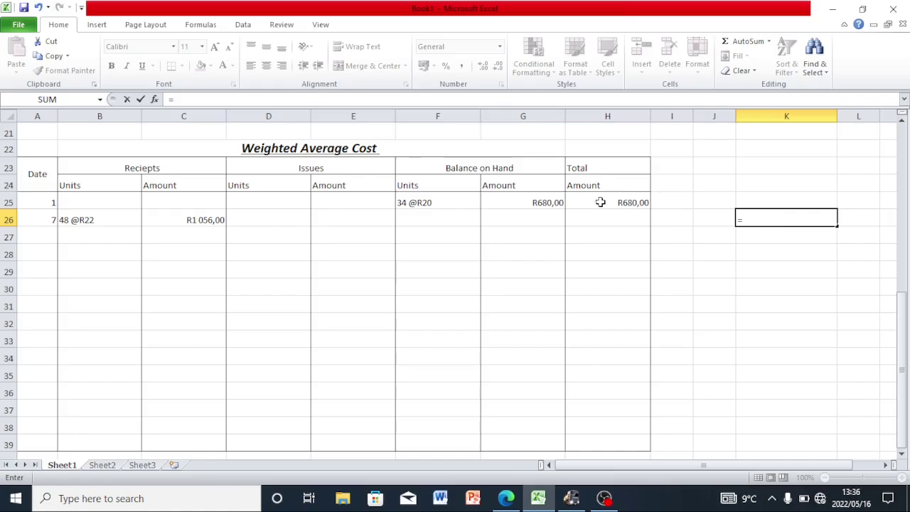
type("(")
left_click(573, 202)
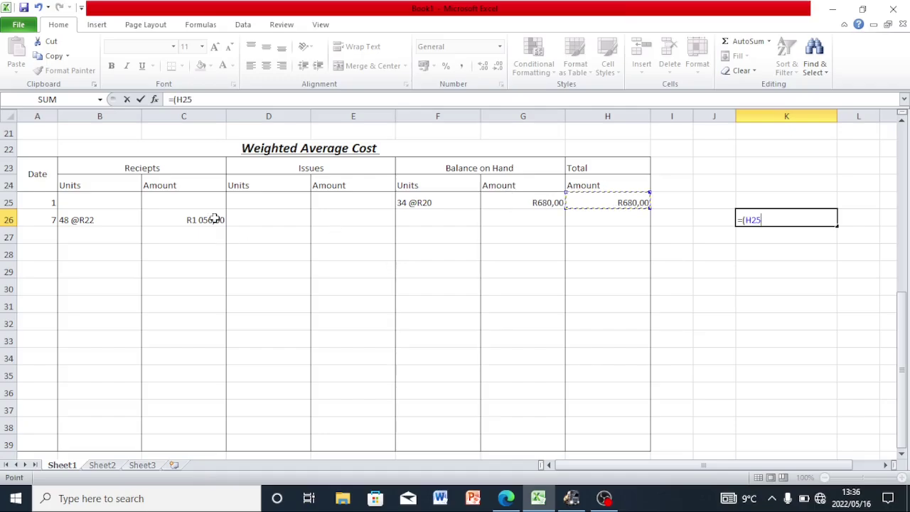
type("+")
left_click(214, 218)
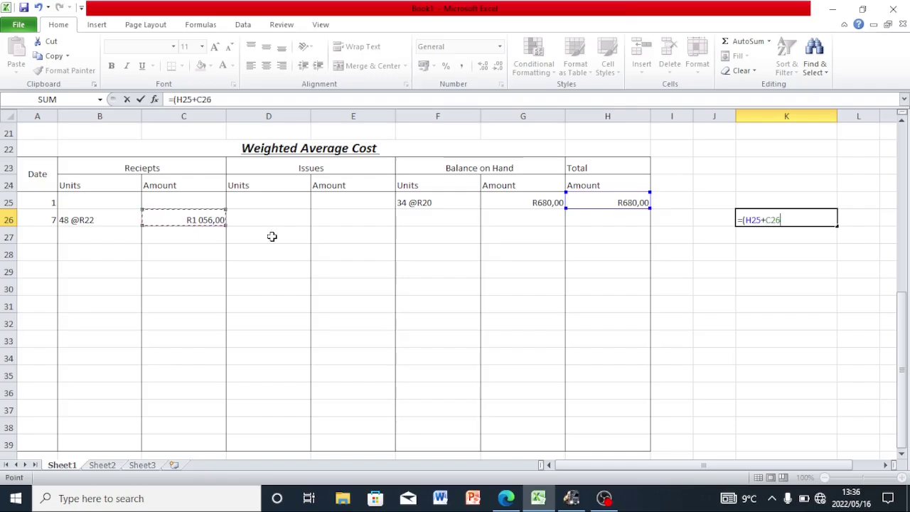
type(")/")
type("34")
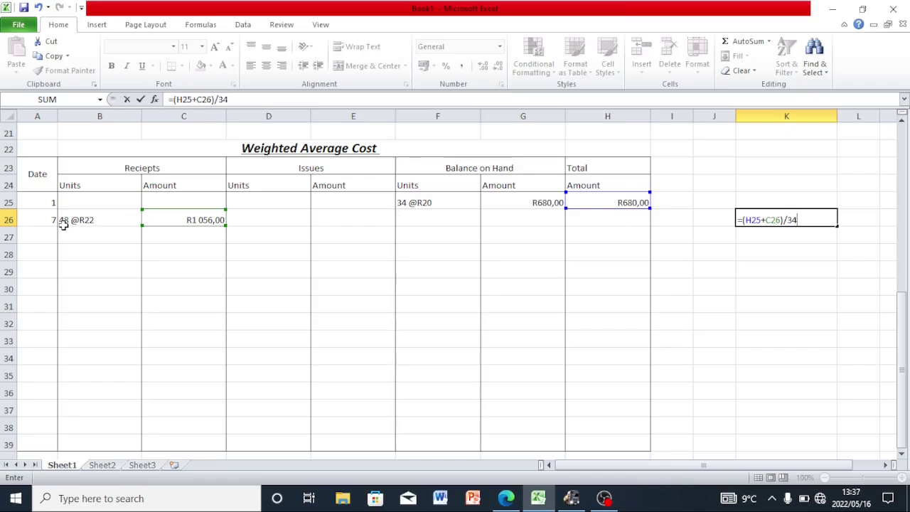
key("BackSpace")
key("BackSpace")
type("(34")
type("+48)")
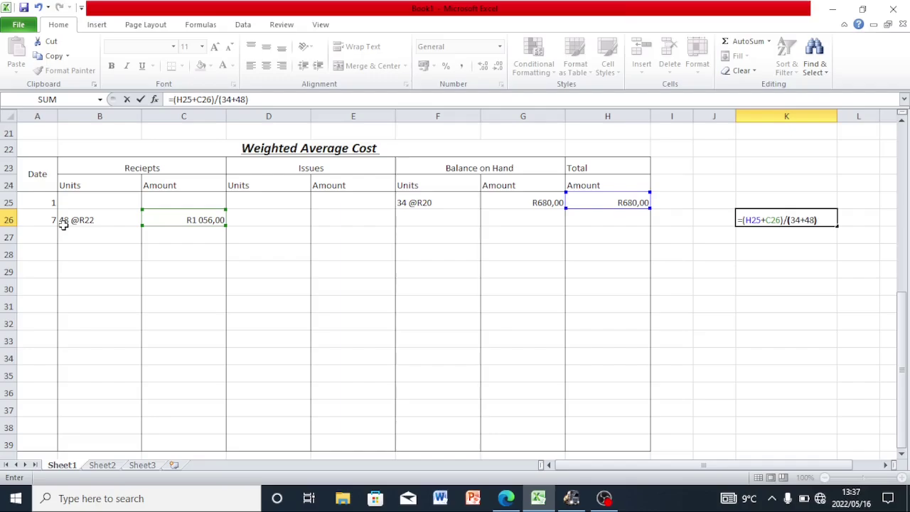
key("shift+Return")
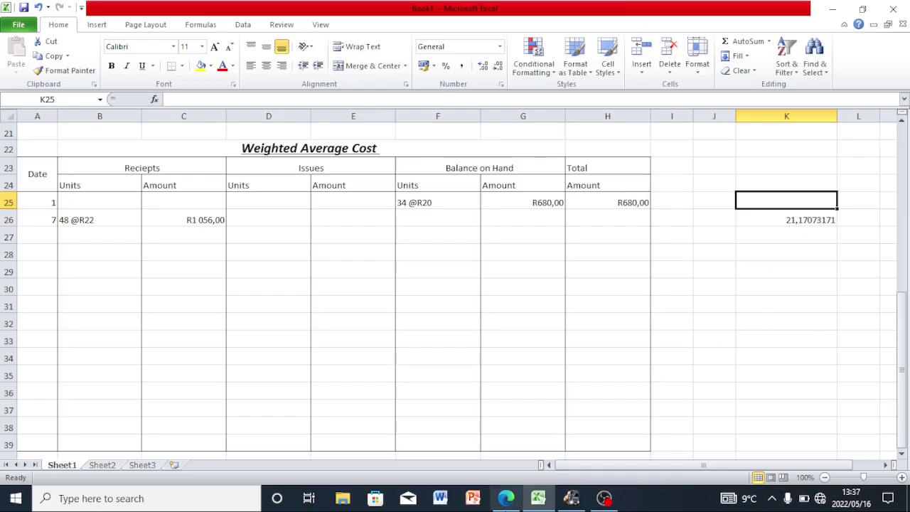
Switch to the exam PDF to review the Question 3 transactions and required stock systems, and return to the workbook.
left_click(505, 497)
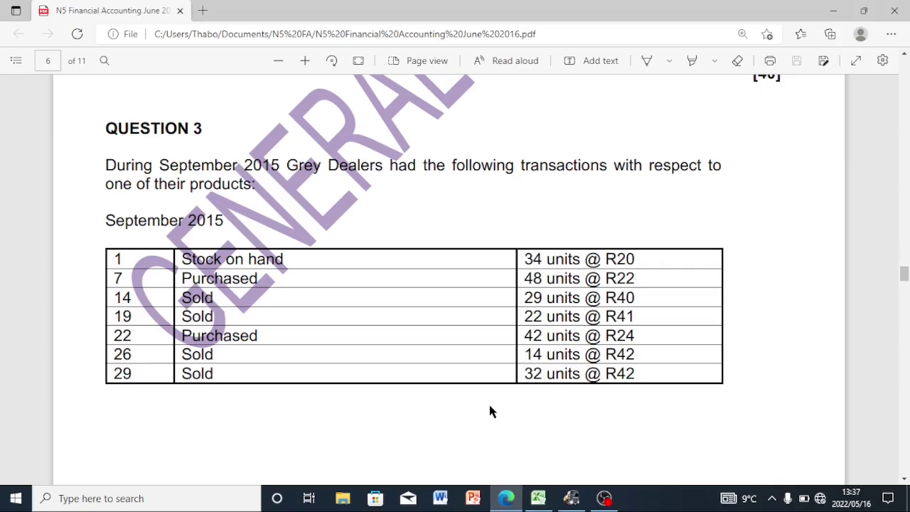
scroll(489, 411, "down", 4)
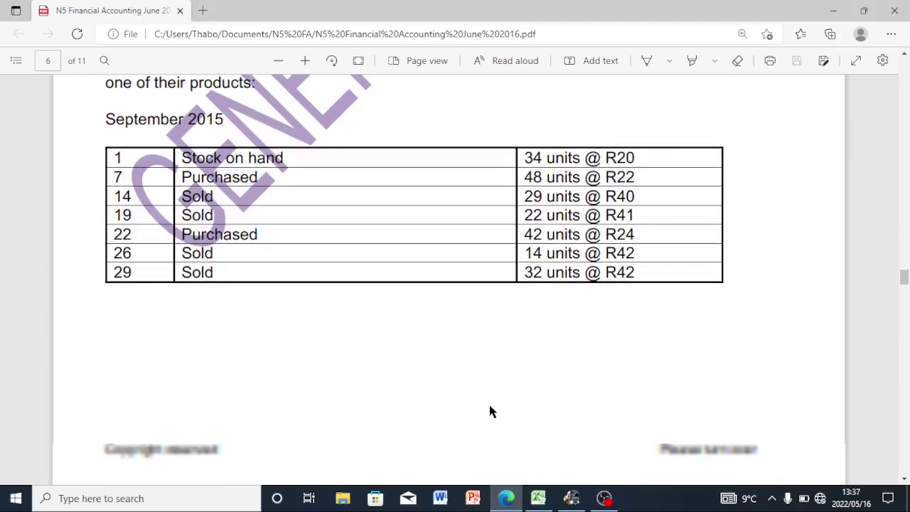
scroll(489, 411, "down", 1)
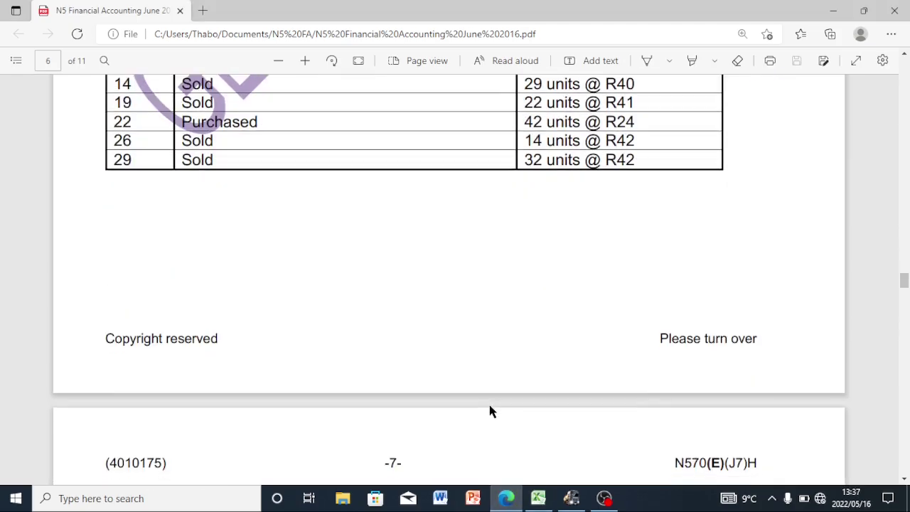
scroll(489, 411, "down", 3)
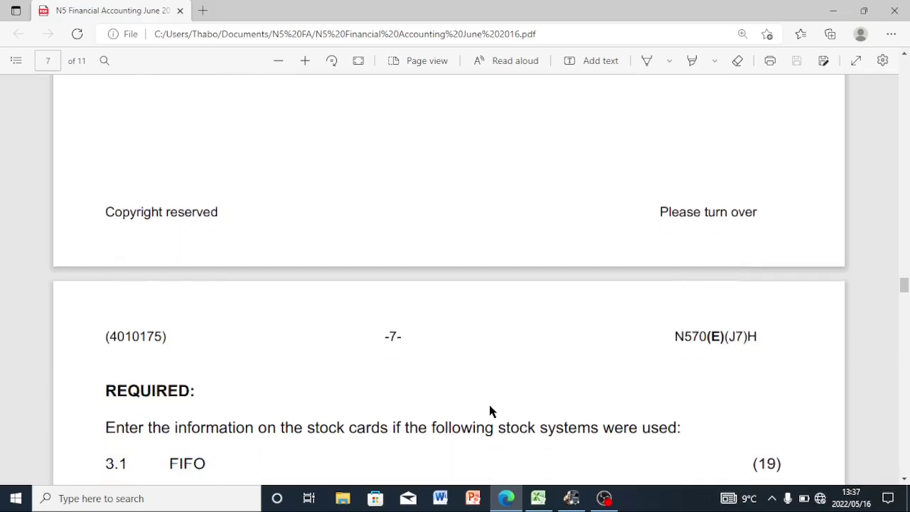
scroll(489, 411, "down", 3)
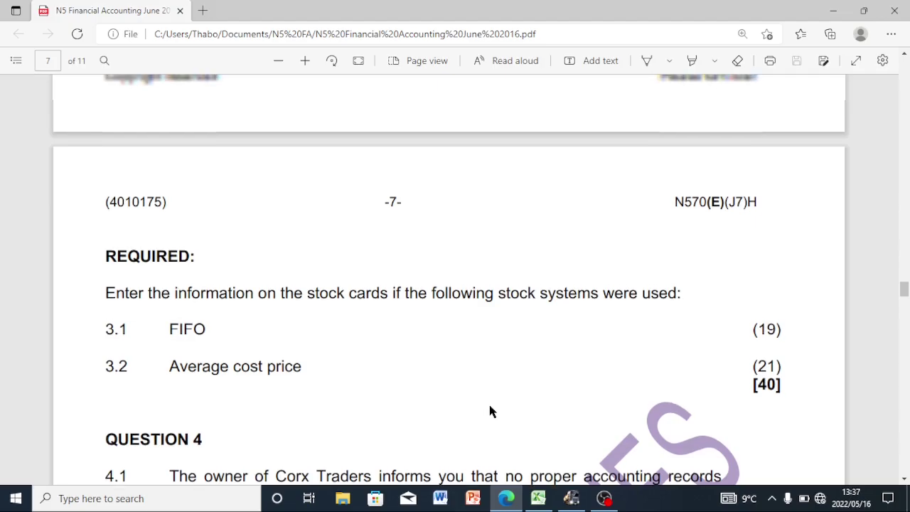
scroll(489, 411, "up", 6)
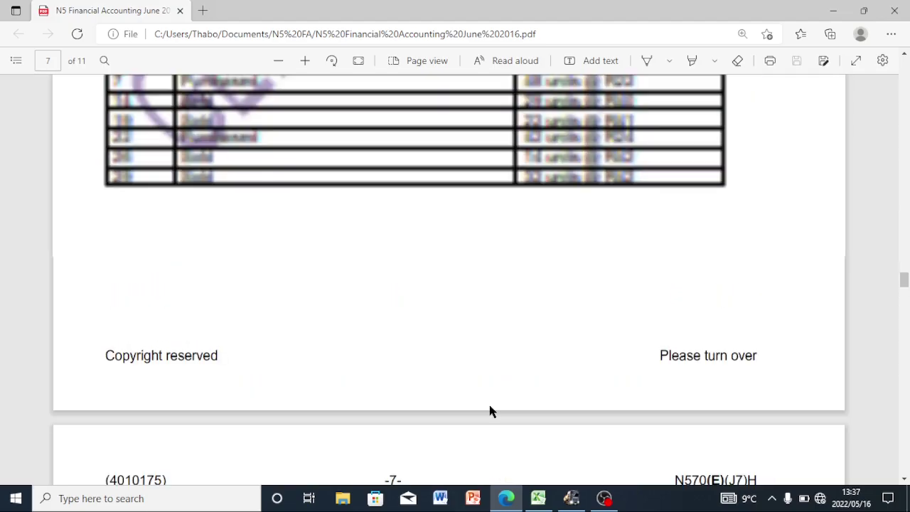
scroll(489, 411, "up", 1)
scroll(489, 411, "up", 1)
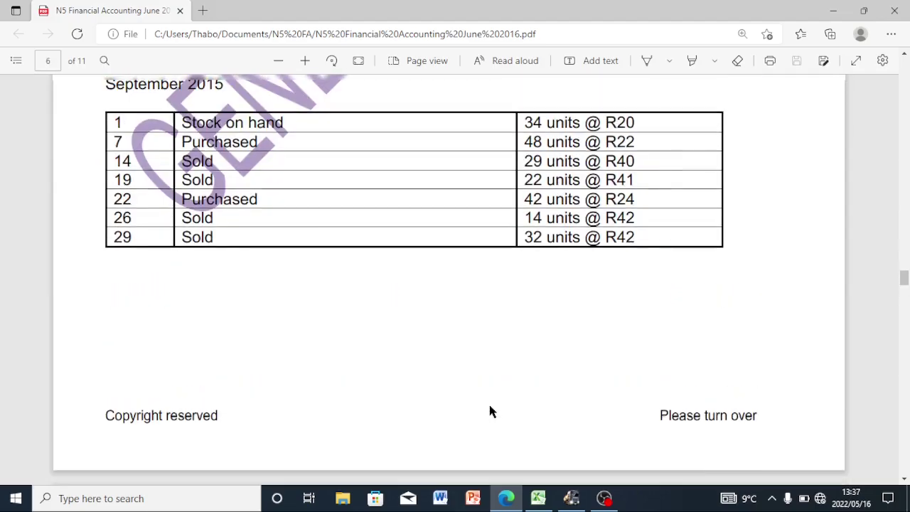
scroll(488, 411, "up", 1)
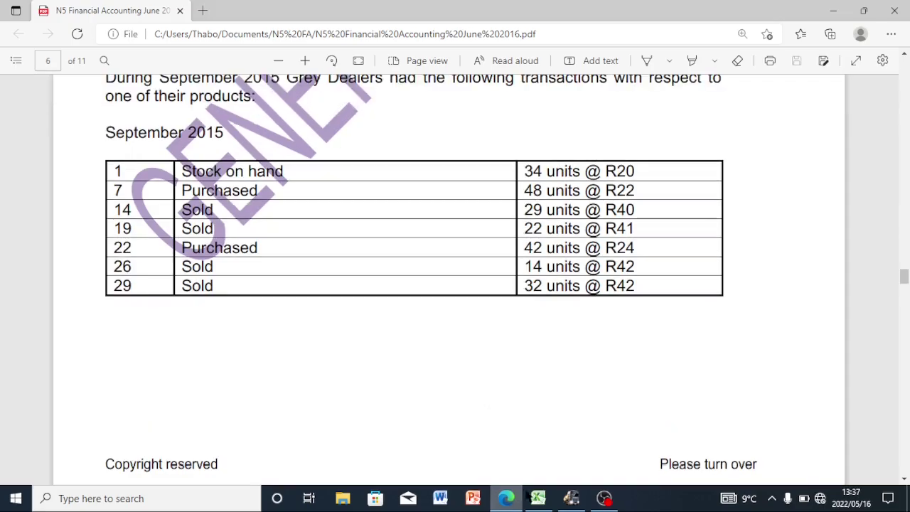
left_click(536, 498)
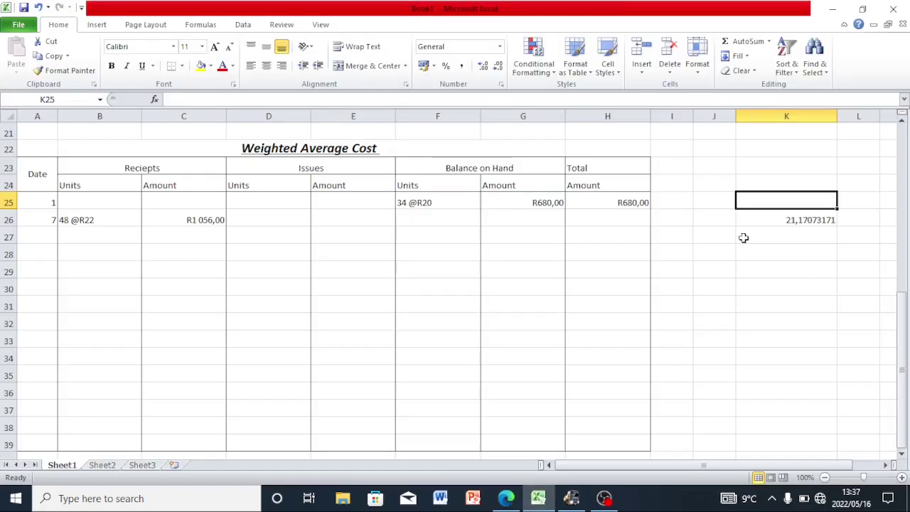
left_click(413, 219)
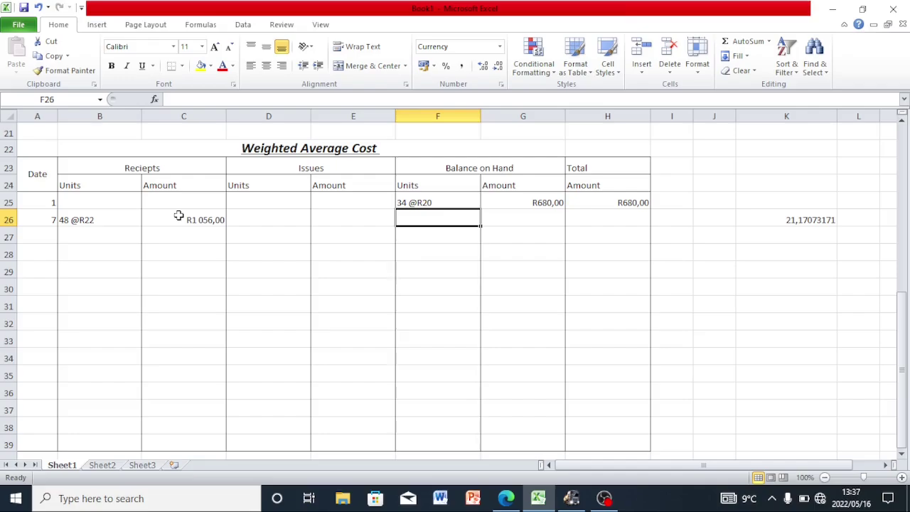
type("82")
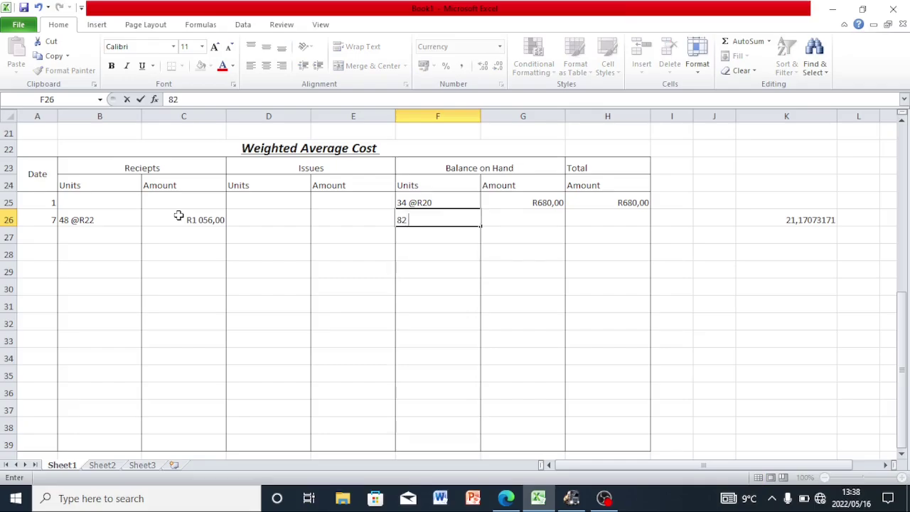
type(" 2")
key("BackSpace")
type("@r")
key("BackSpace")
type("R21")
type(",17")
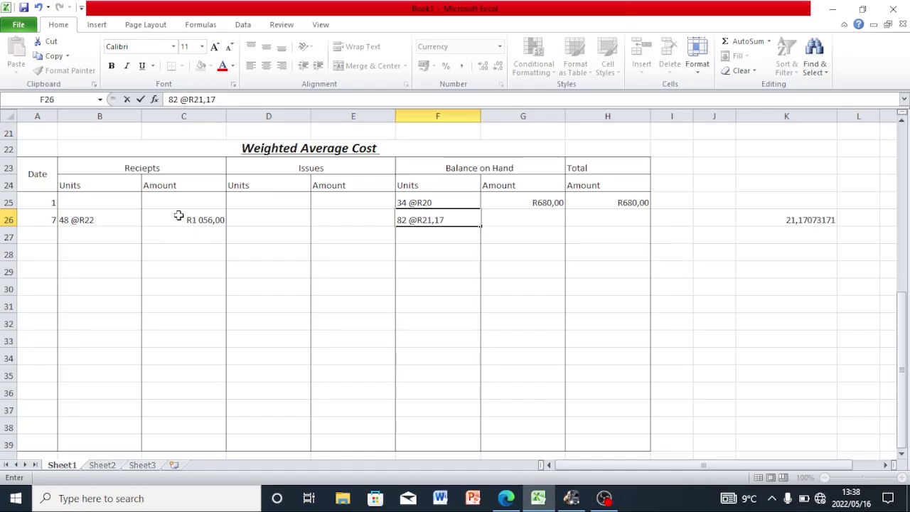
Calculate the balance on hand amount for date 7 in G26 with the formula =82*21.
left_click(522, 216)
type("=")
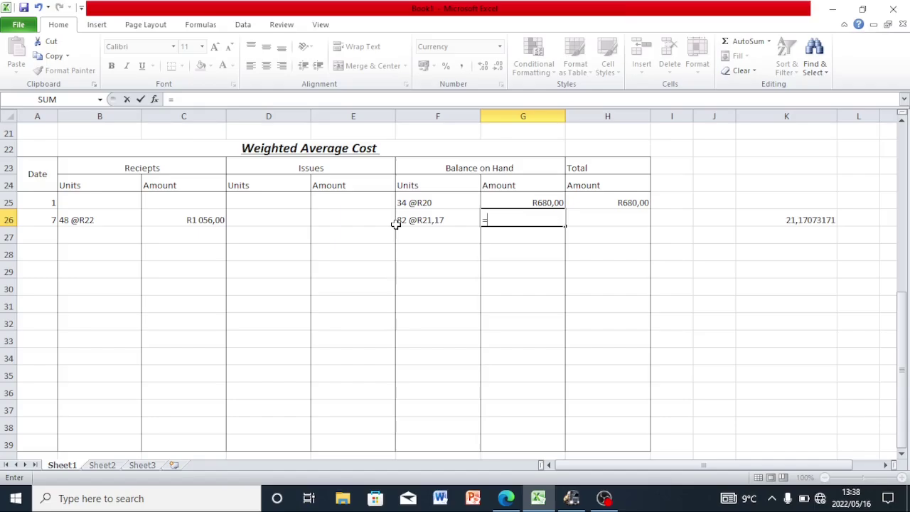
type("82*21")
key("Return")
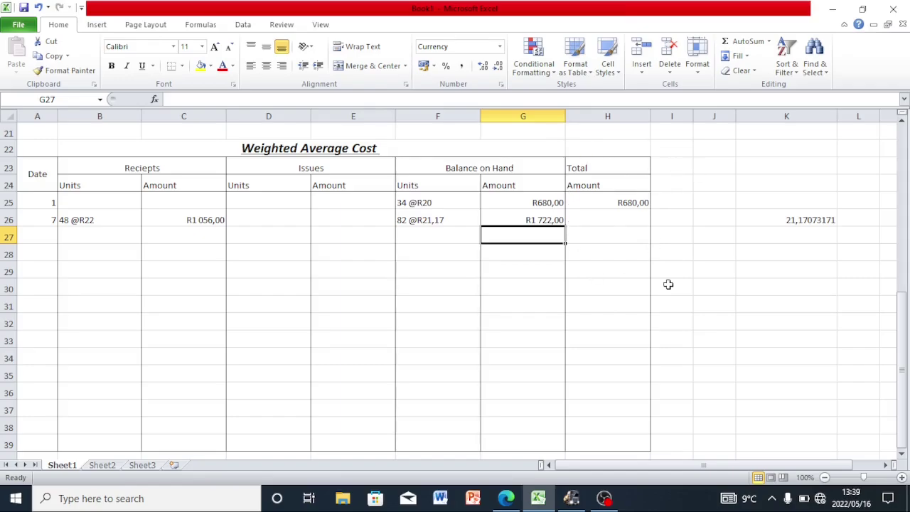
left_click(642, 415)
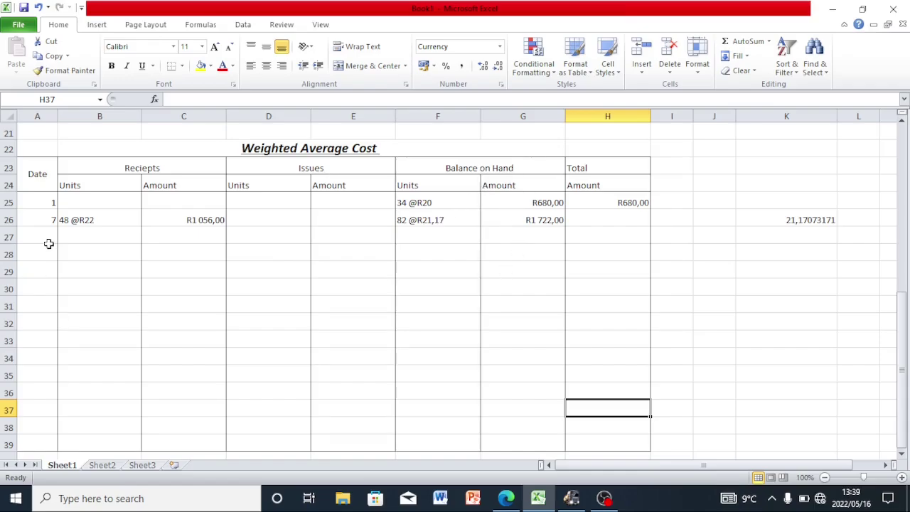
Check the next transaction in the exam PDF and enter its date, 14, in A27 of the workbook.
left_click(505, 498)
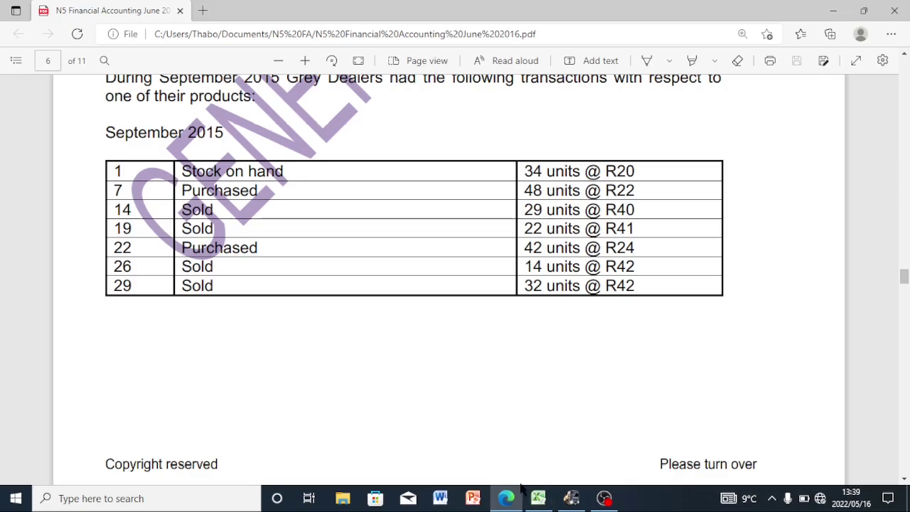
left_click(538, 498)
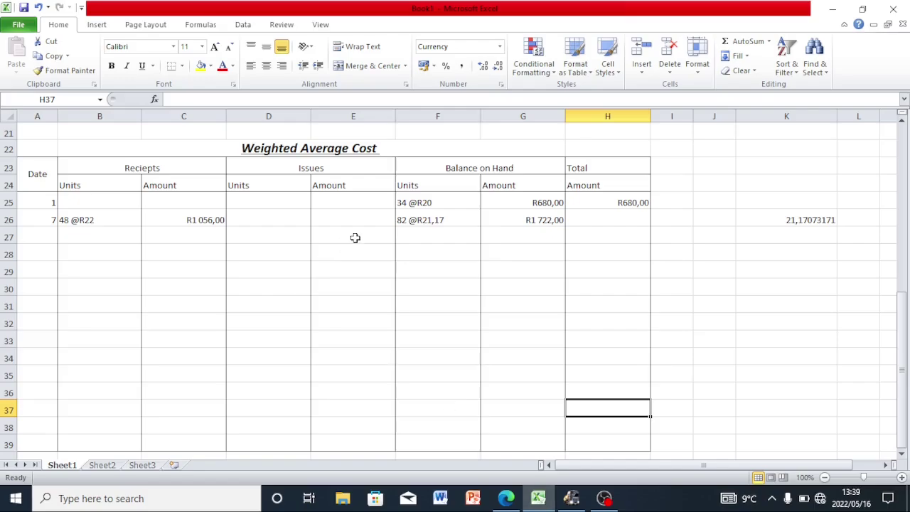
left_click(259, 233)
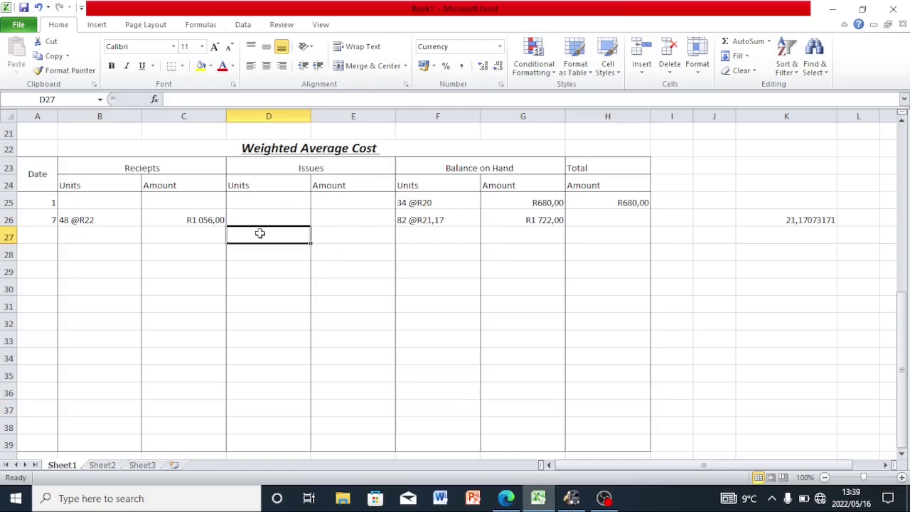
left_click(43, 238)
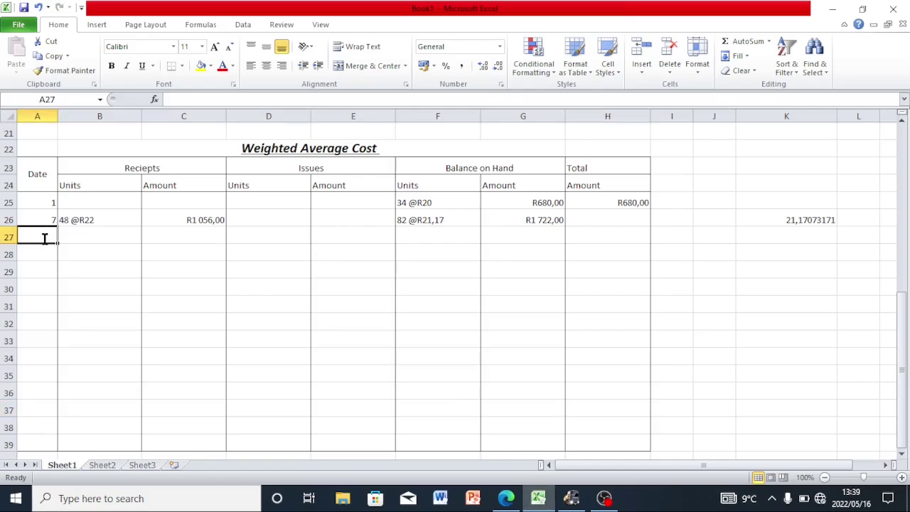
type("14")
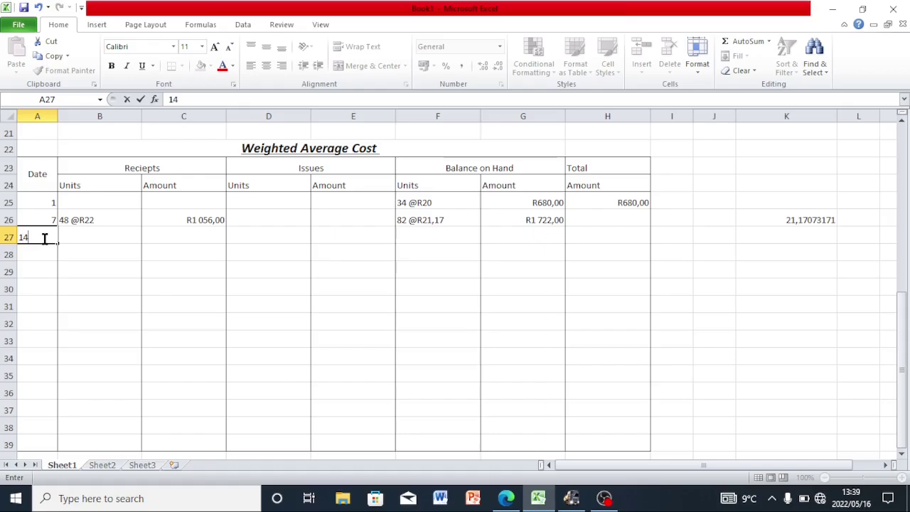
left_click(240, 241)
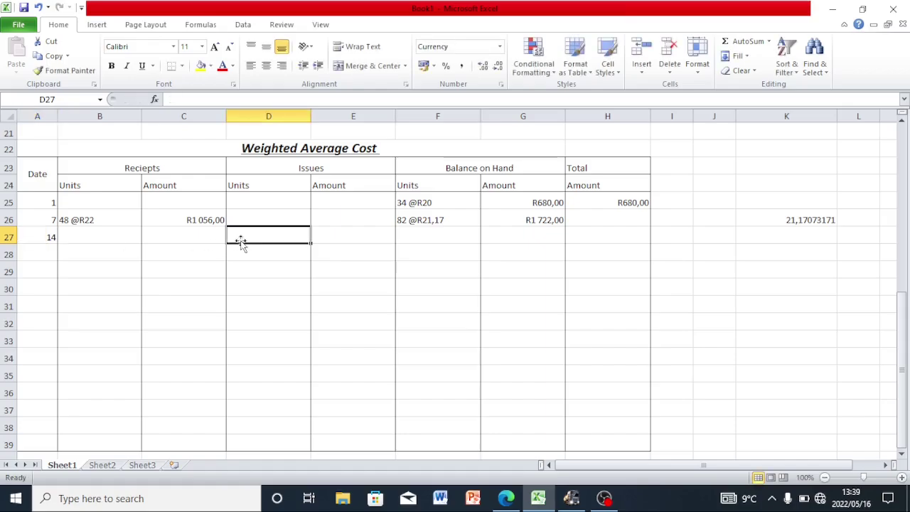
type("29")
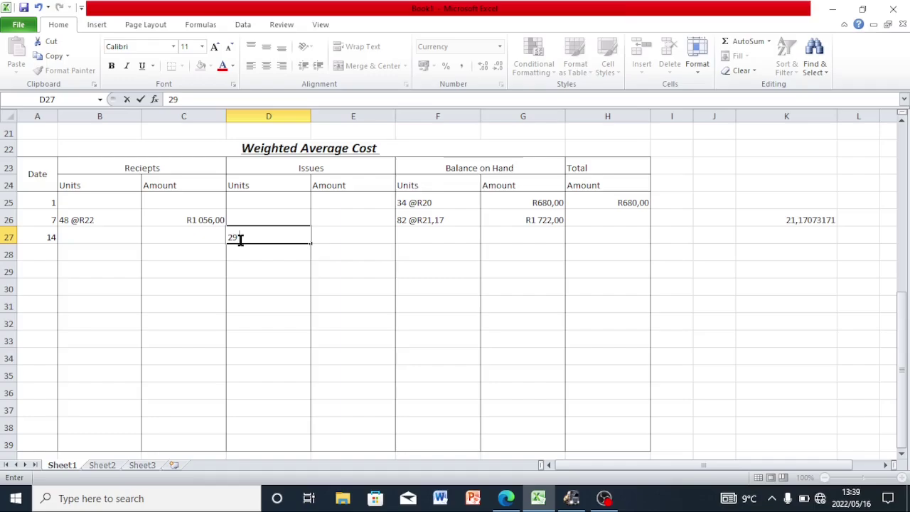
type(" @R2")
type("1")
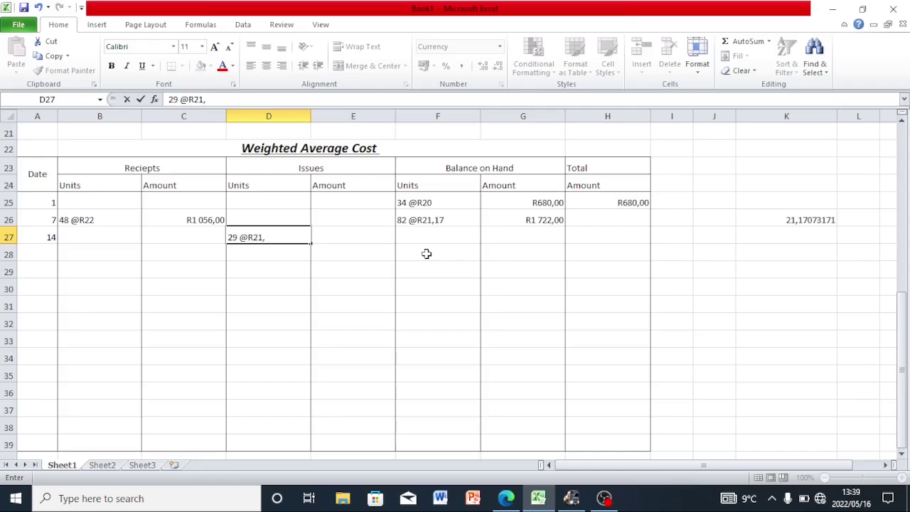
type(",17")
Calculate the issues amount for the sale in E27 with the formula =29*21,17.
left_click(379, 242)
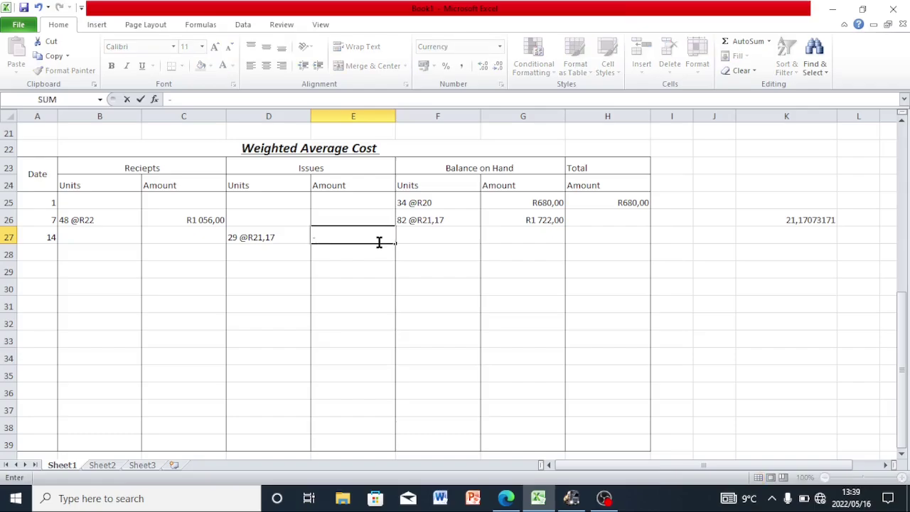
type("=29")
type("*21")
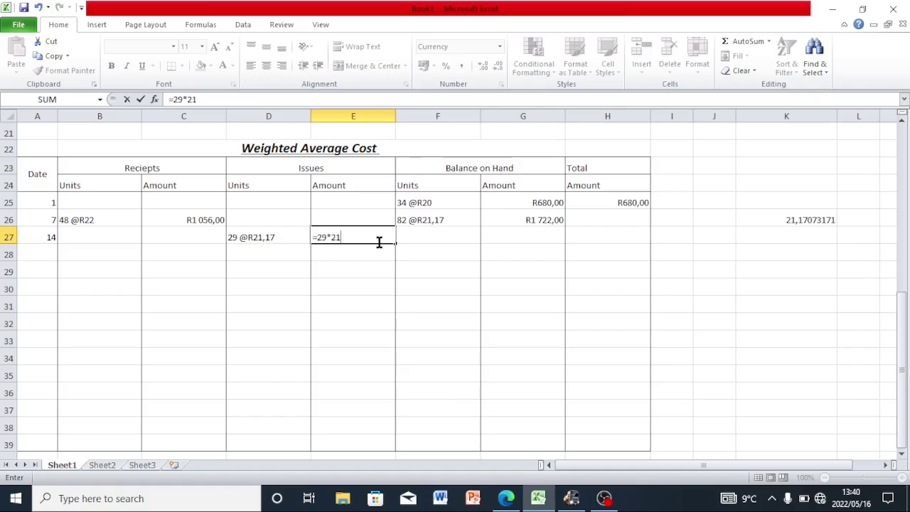
type(",17")
key("Return")
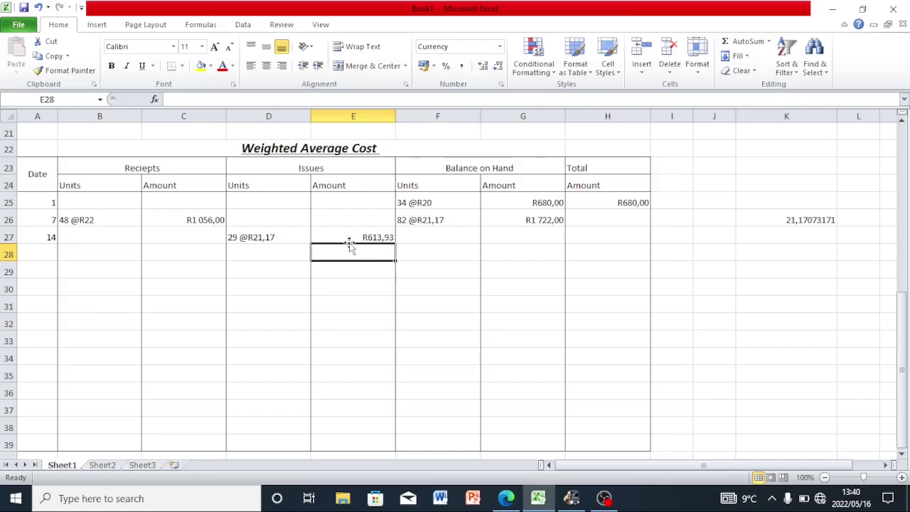
left_click(371, 235)
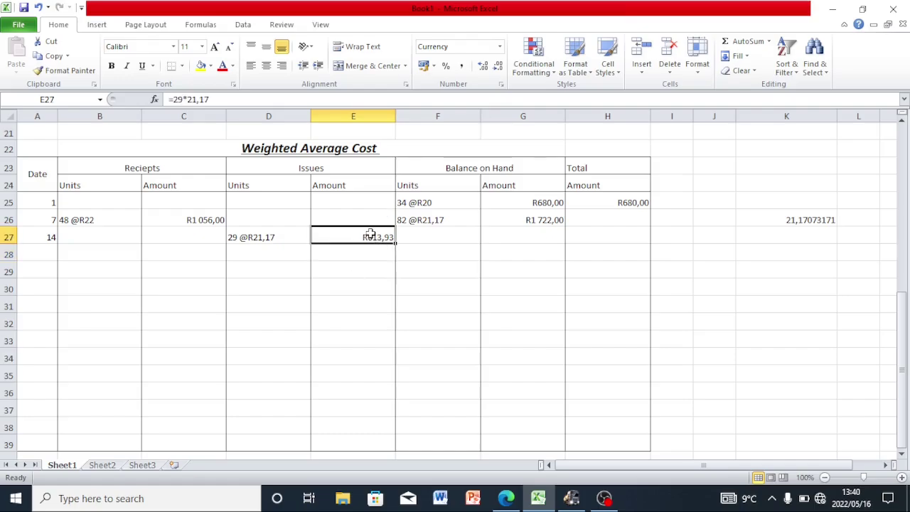
left_click(427, 231)
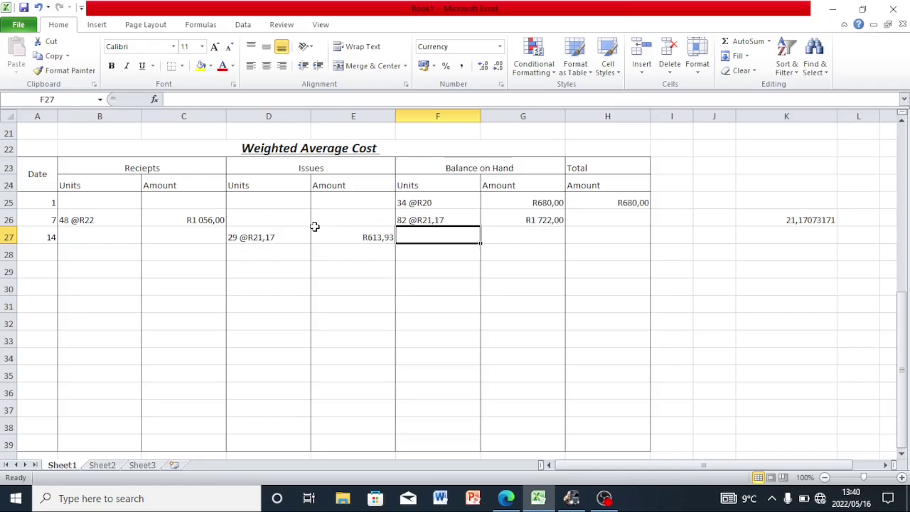
double_click(412, 237)
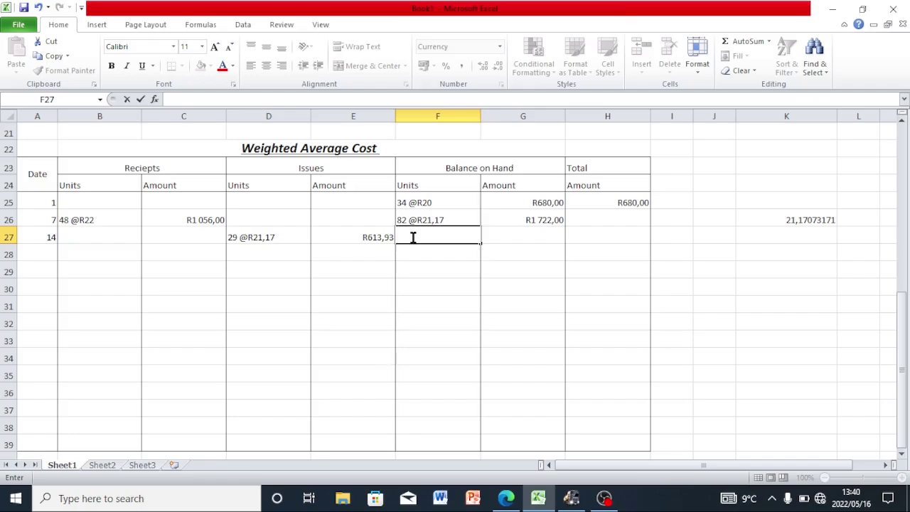
type("53 @R21,17")
left_click(501, 237)
type("=")
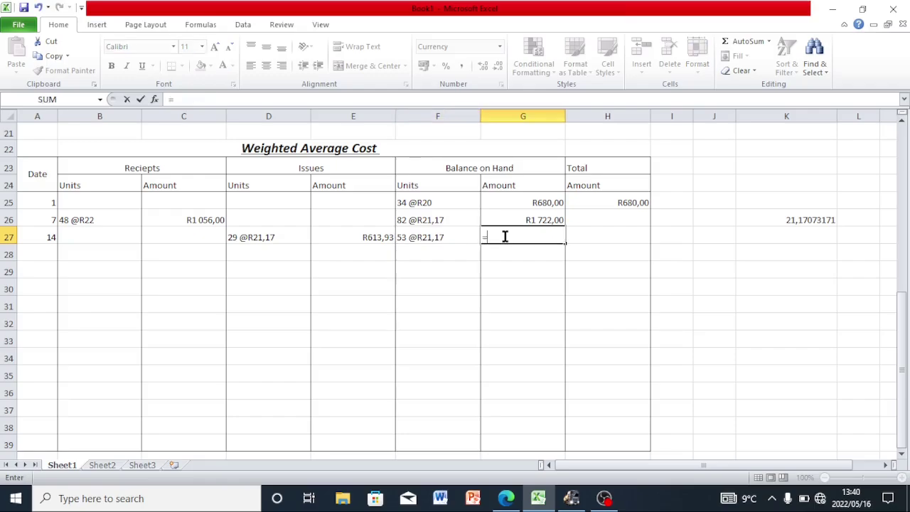
type("53*21,17")
key("Return")
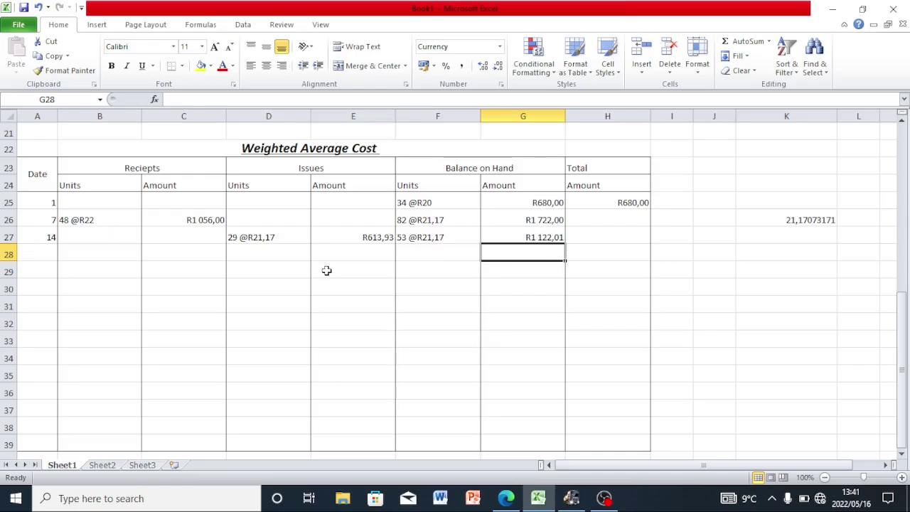
Check the next transaction in the exam PDF and enter its date, 19, in A28 of the workbook.
left_click(497, 502)
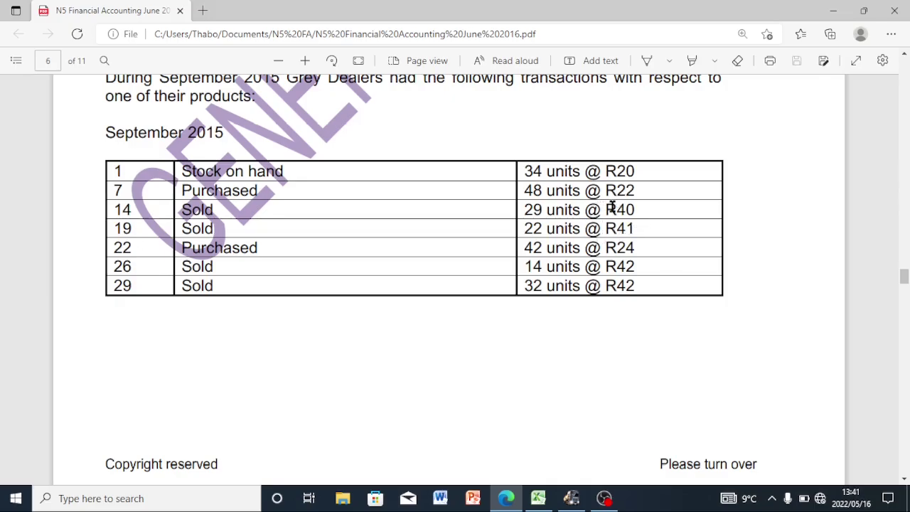
left_click(540, 497)
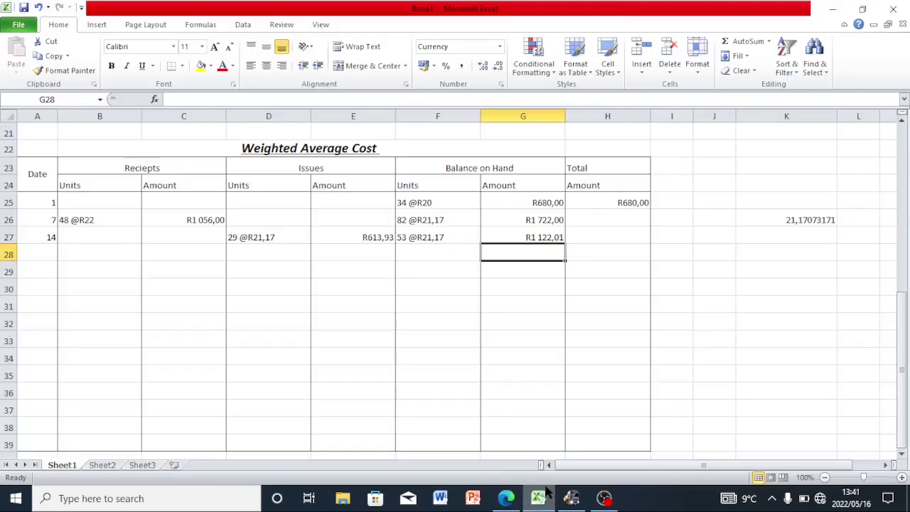
left_click(35, 258)
type("19")
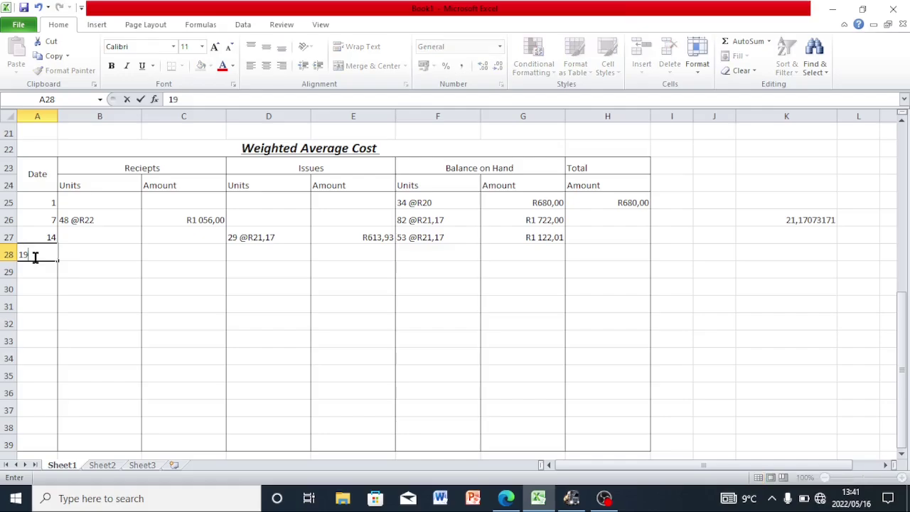
left_click(255, 254)
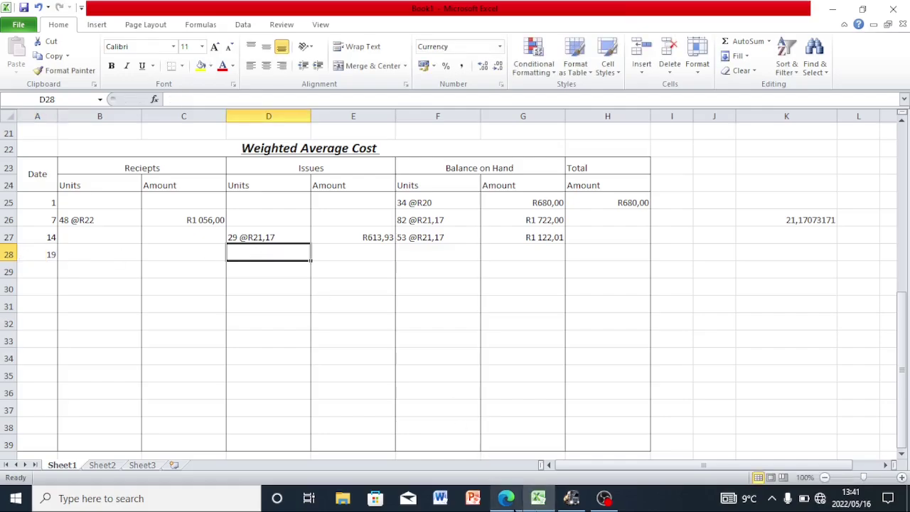
left_click(506, 497)
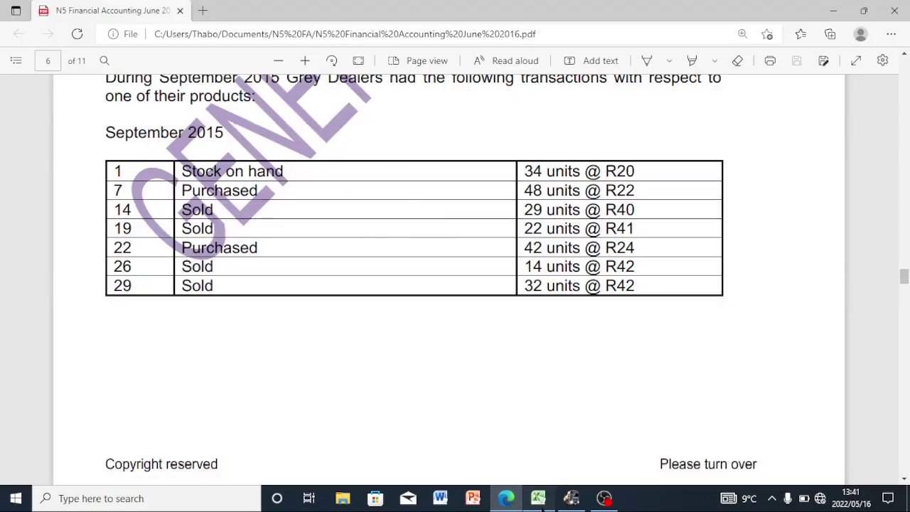
left_click(538, 497)
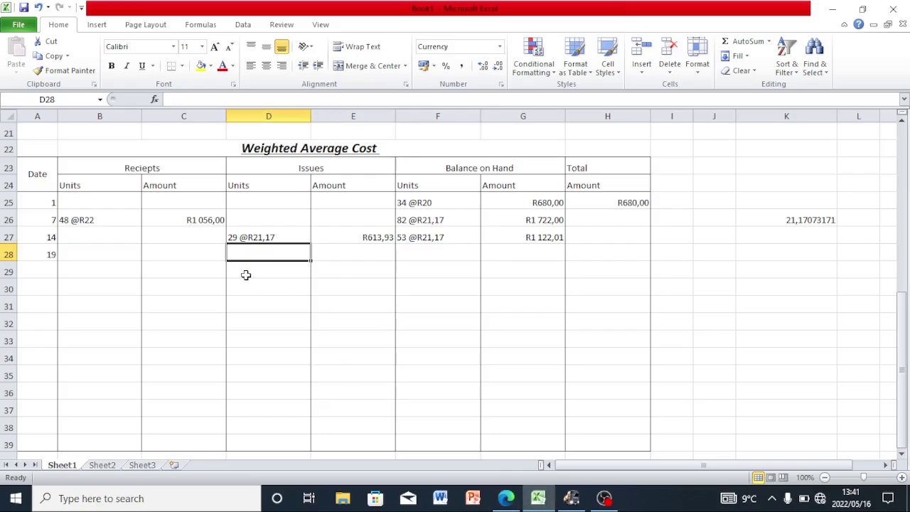
type("22")
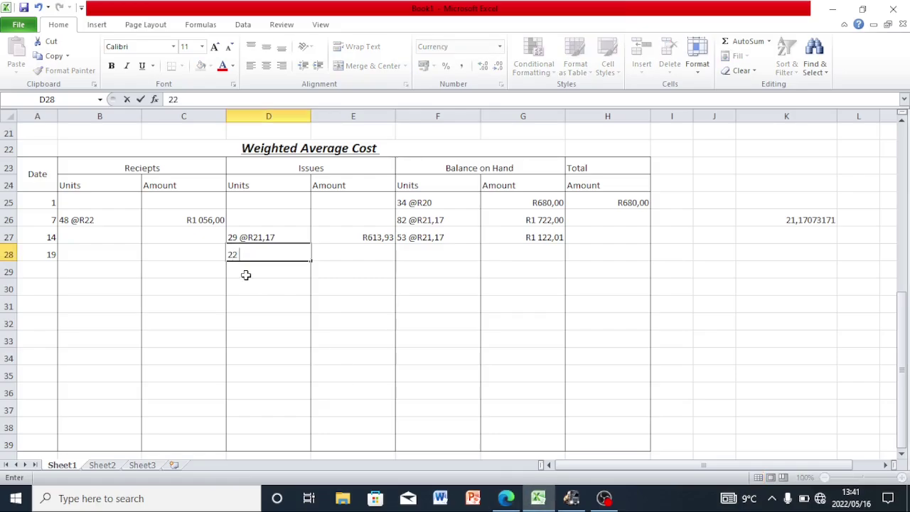
type(" @R21,")
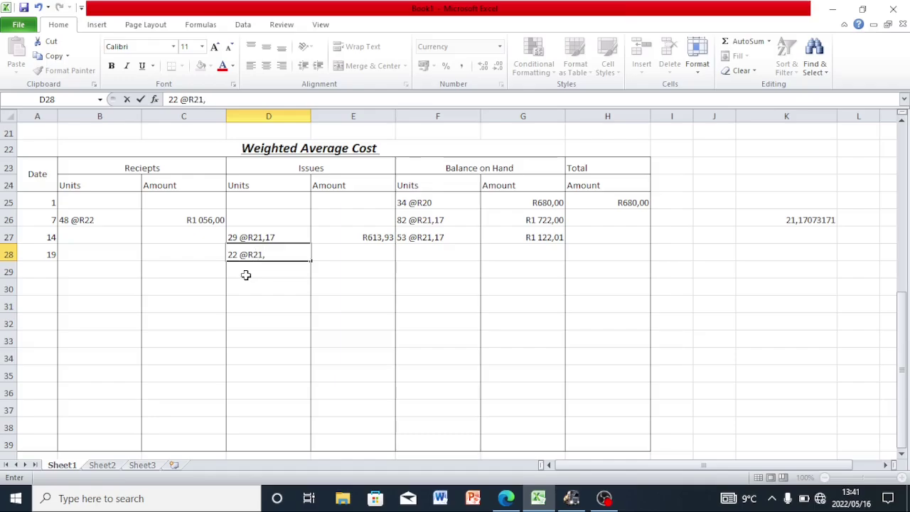
type("17")
Calculate the issues amount for date 19 in E28 with the formula =22*21,17.
left_click(325, 252)
type("=2")
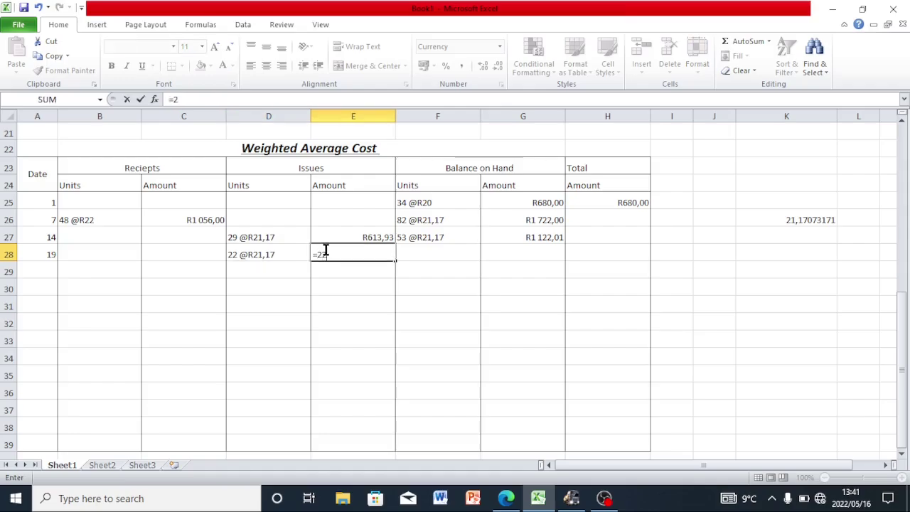
type("2*21,17")
key("Return")
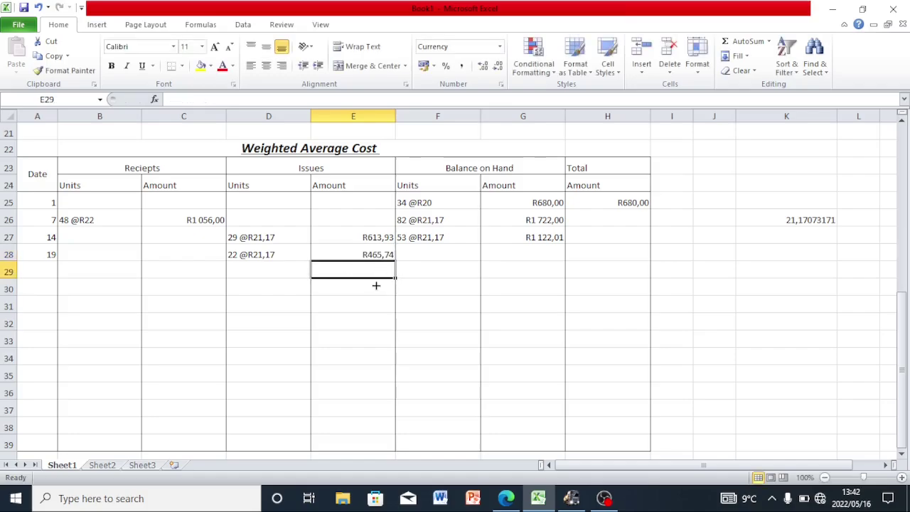
left_click(425, 255)
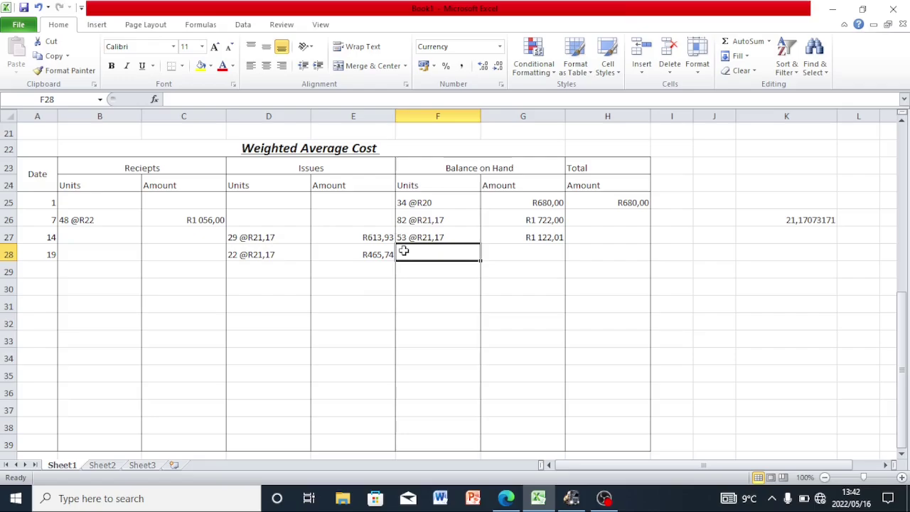
type("3")
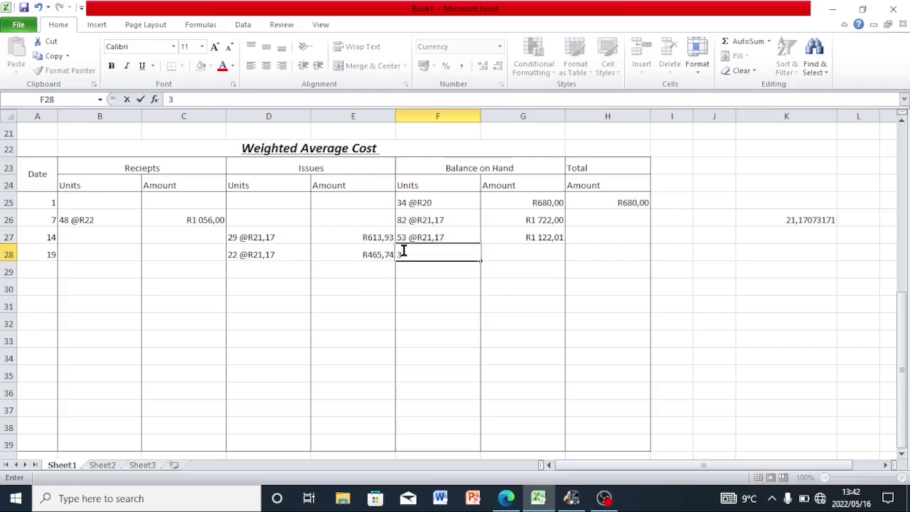
type("1 @R21,17")
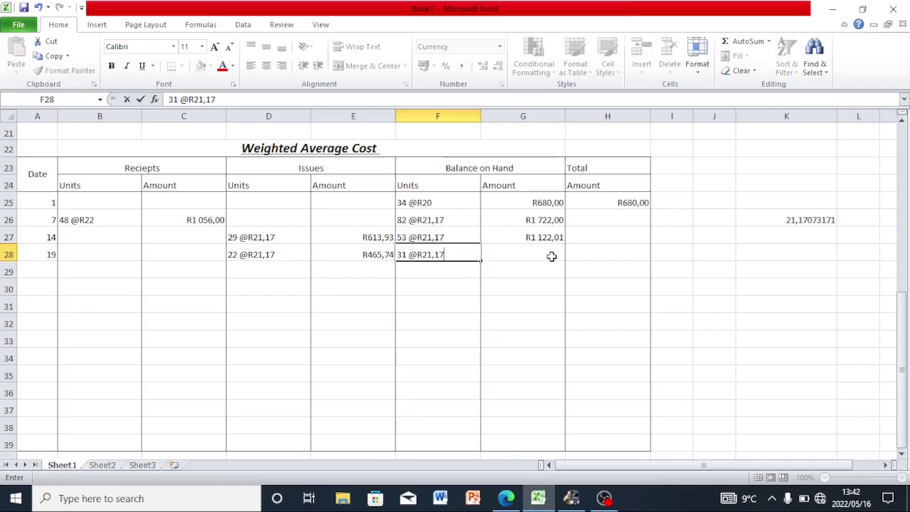
left_click(551, 256)
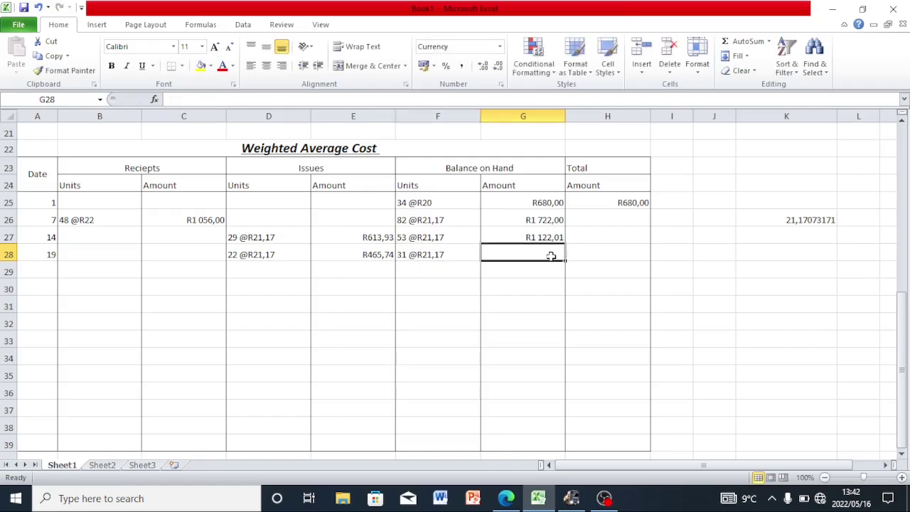
type("=")
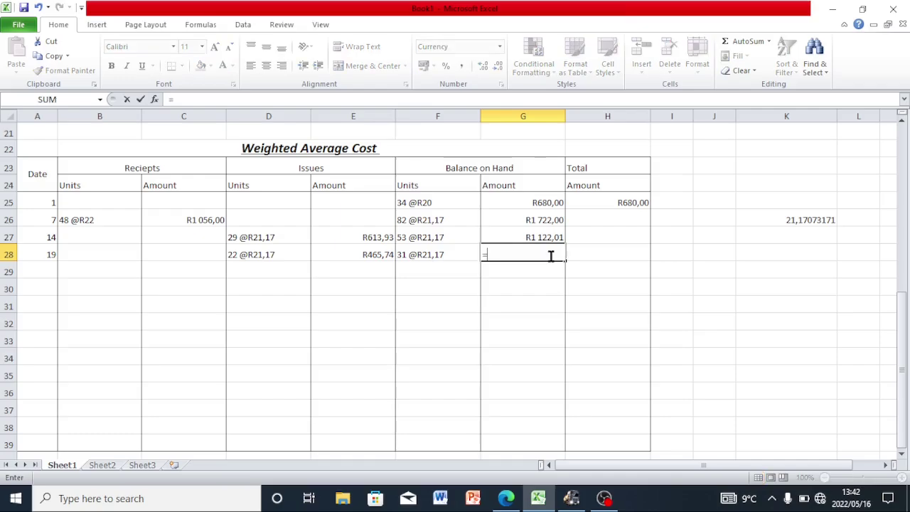
type("31*21,1")
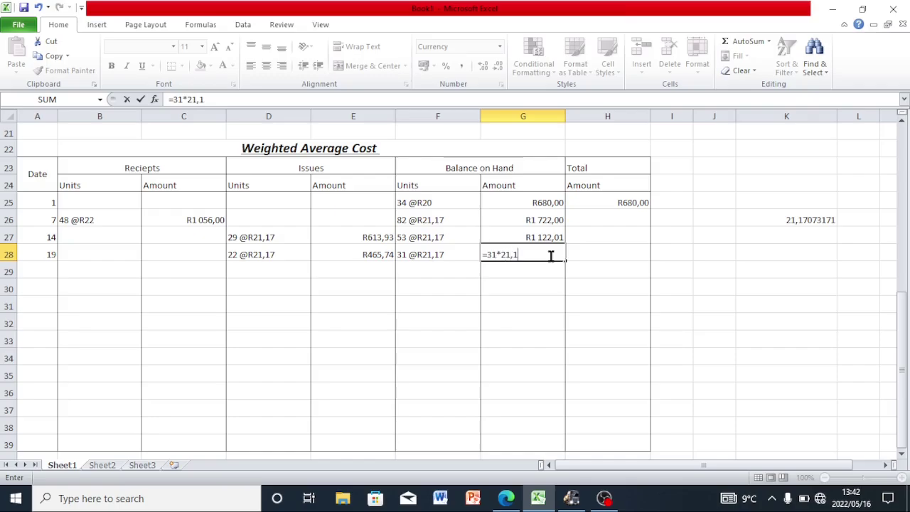
type("7")
key("Return")
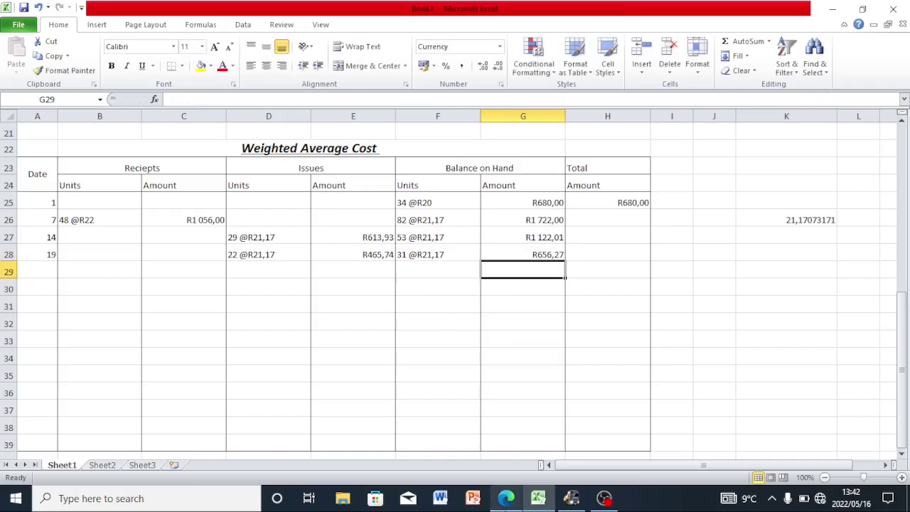
Check the following transaction in the exam PDF and enter its date, 22, in A29 of the workbook.
left_click(505, 497)
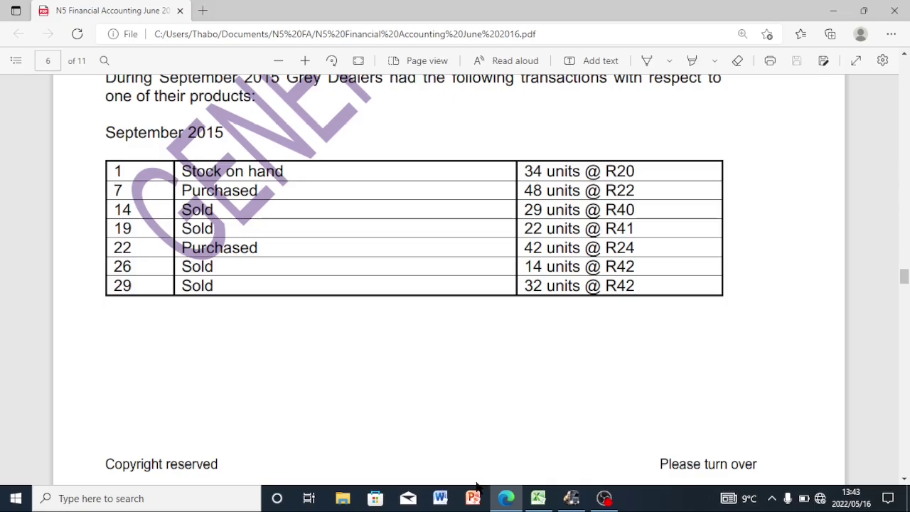
left_click(538, 499)
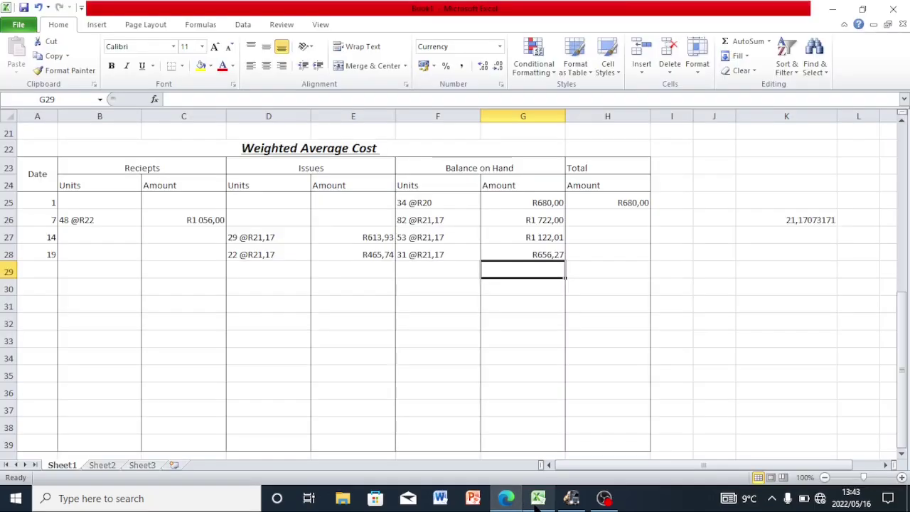
left_click(40, 268)
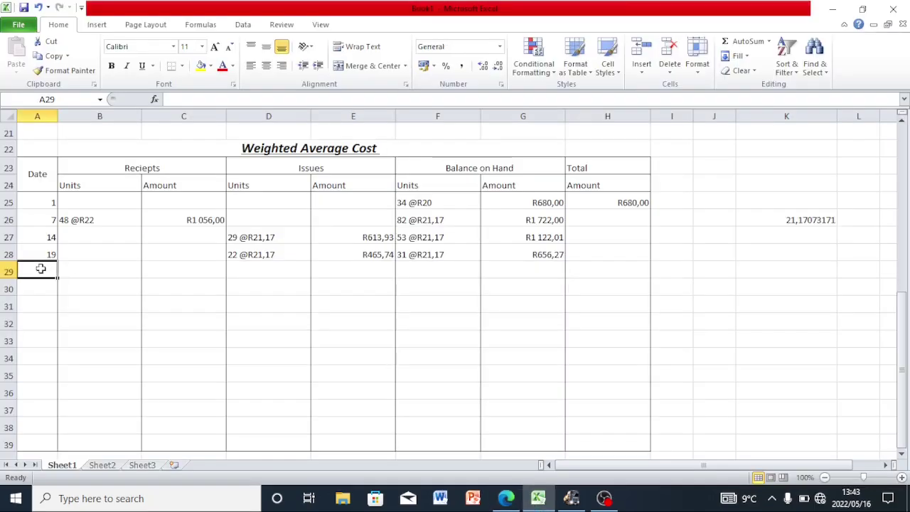
type("22")
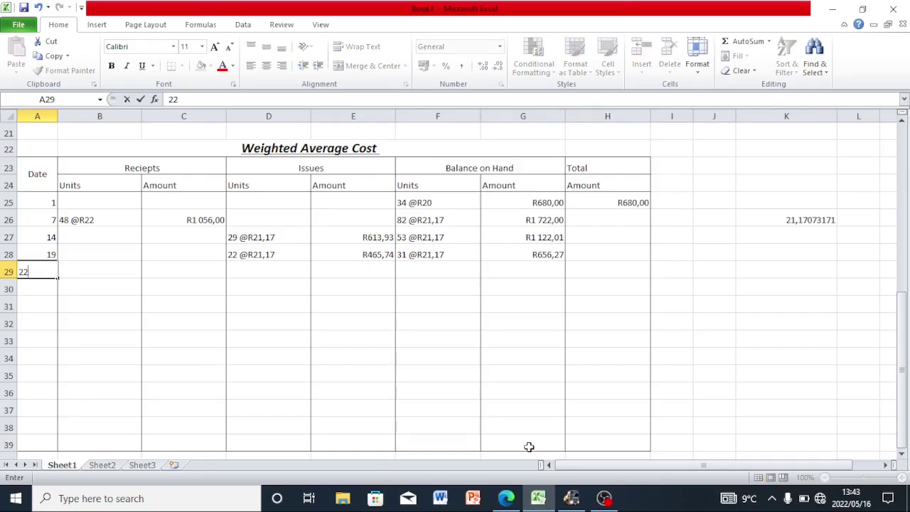
left_click(506, 498)
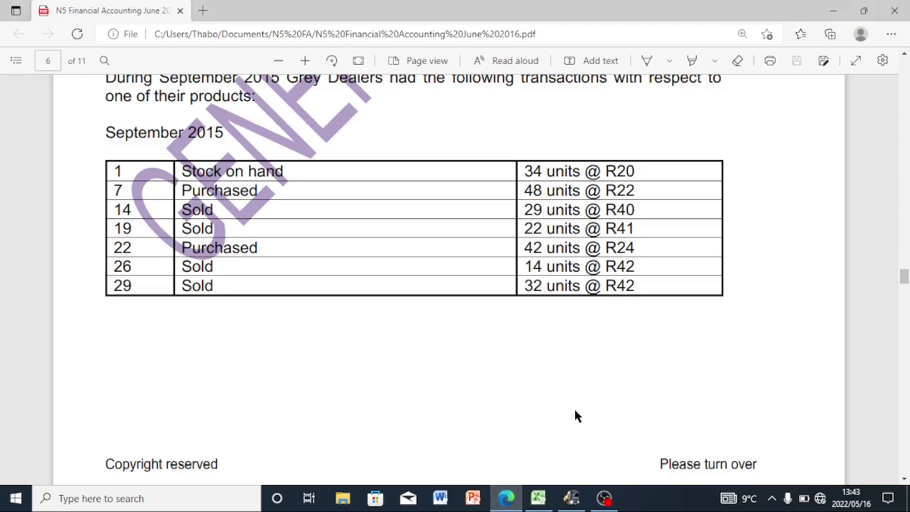
left_click(539, 498)
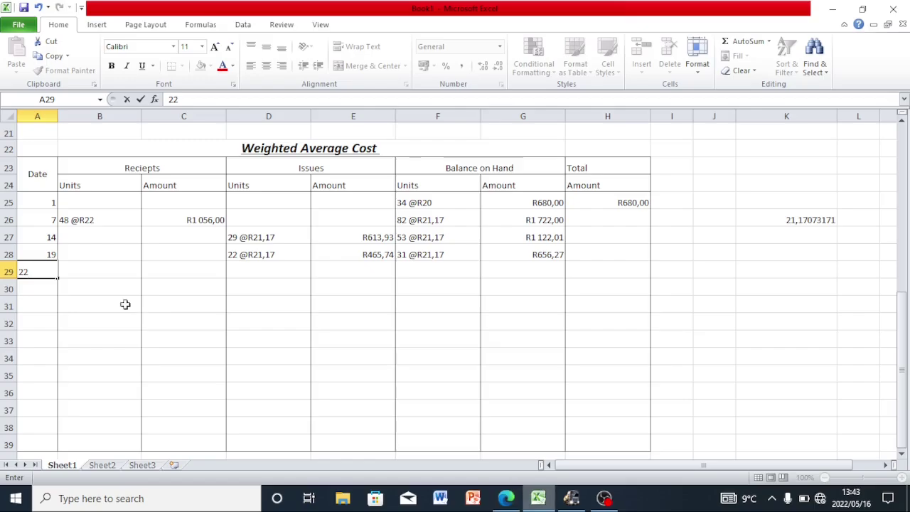
left_click(93, 270)
type("42")
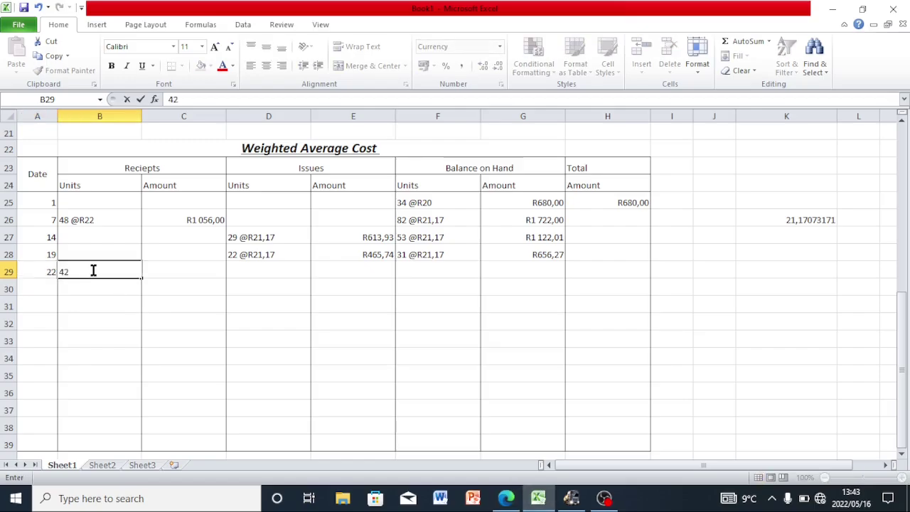
type(" @R24")
Verify the date 22 purchase against the exam PDF and calculate its receipts amount in C29 with the formula =42*24.
left_click(519, 501)
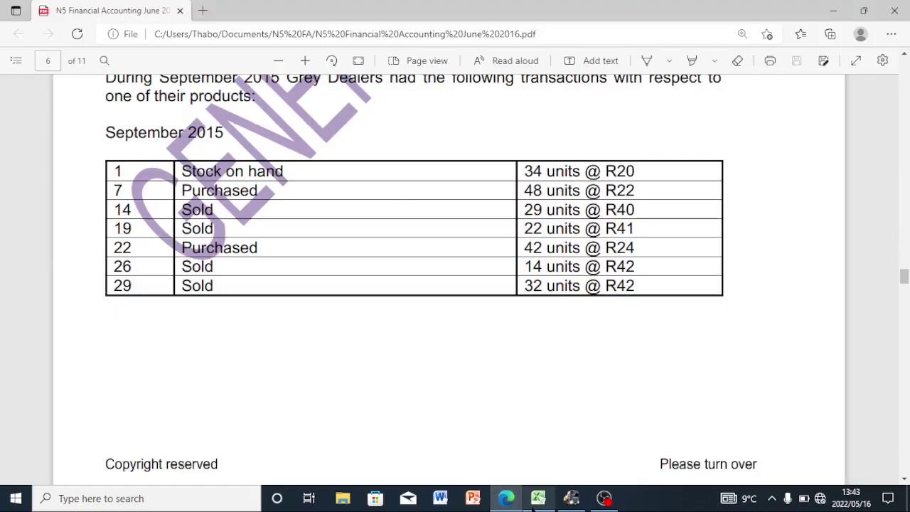
left_click(538, 497)
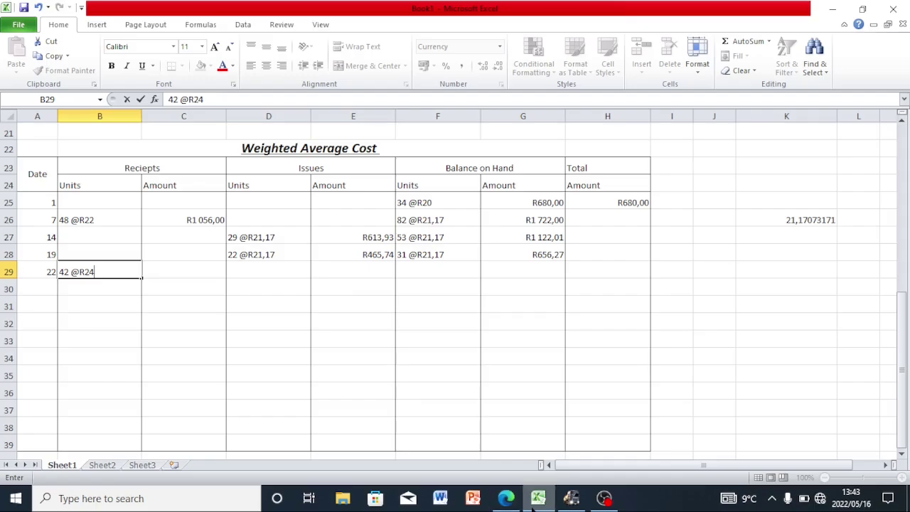
left_click(169, 271)
type("=")
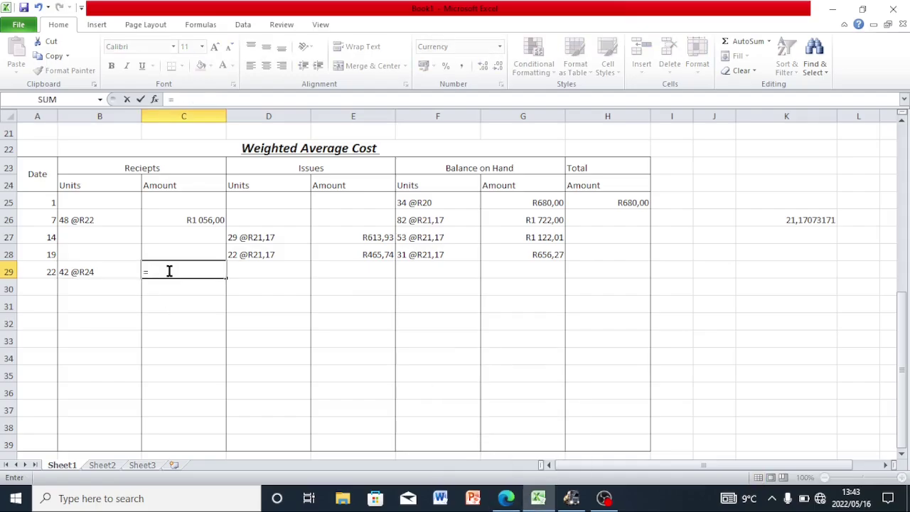
type("42*24")
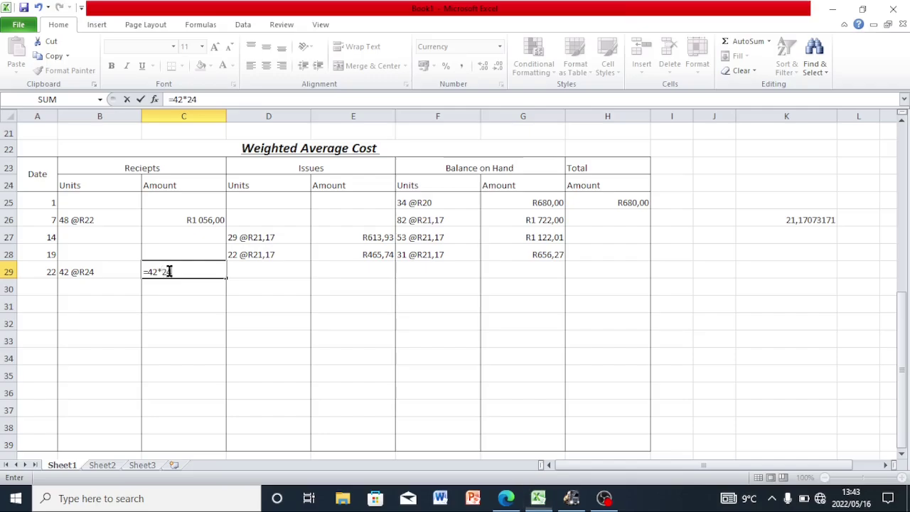
key("Return")
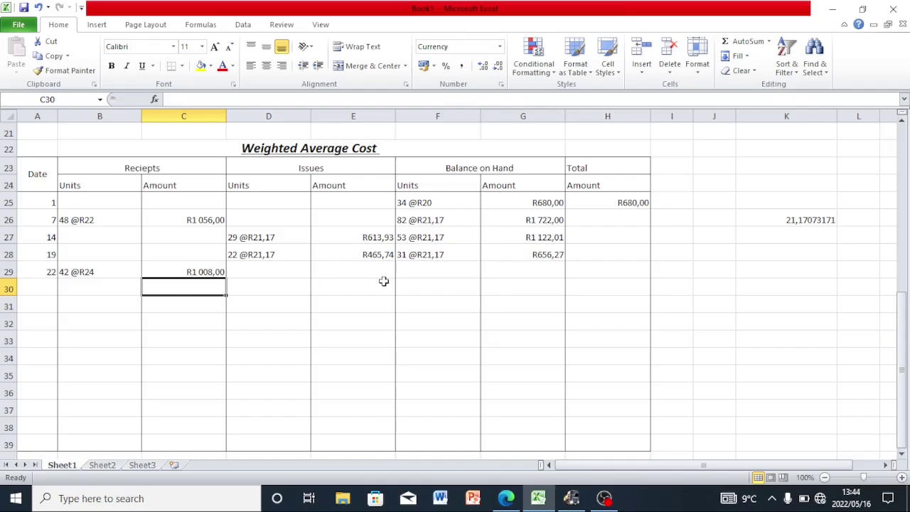
Calculate the new weighted average unit cost in K28 with the formula =(G28+C29)/(42+31).
left_click(409, 274)
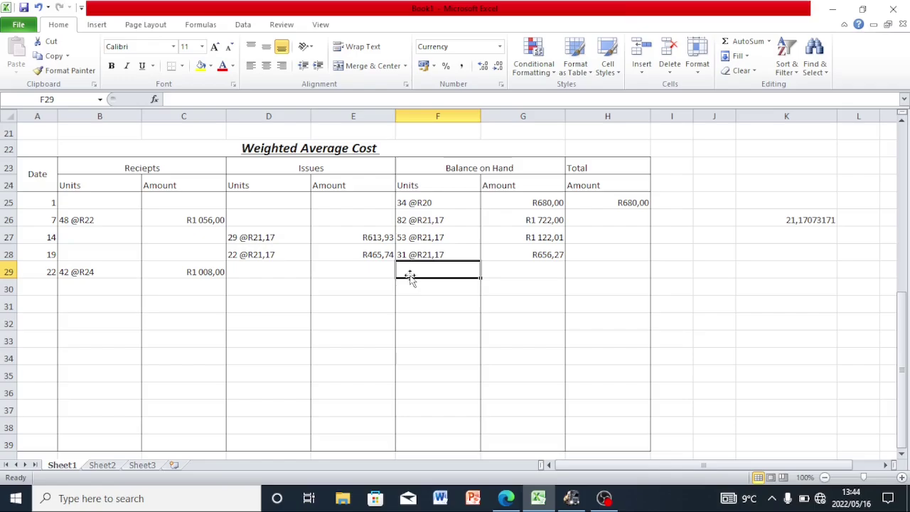
left_click(789, 251)
type("=")
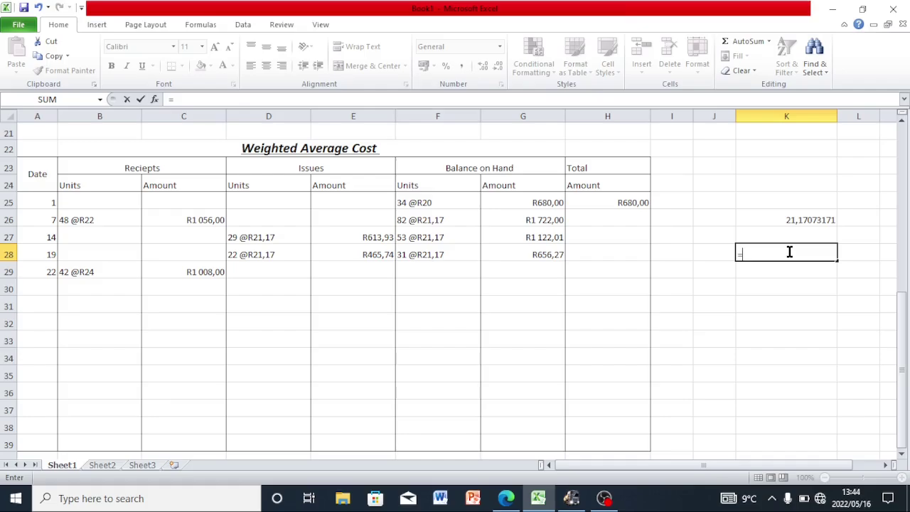
type("(")
left_click(515, 255)
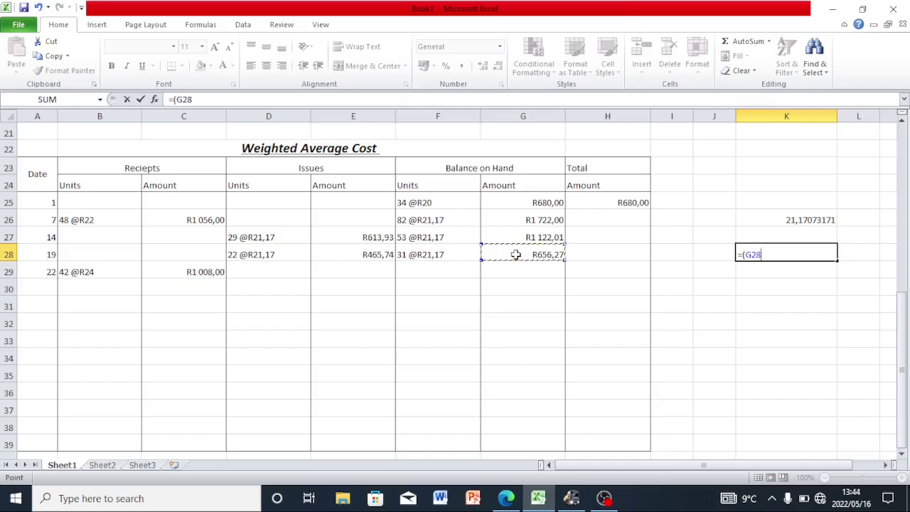
type("+")
left_click(175, 266)
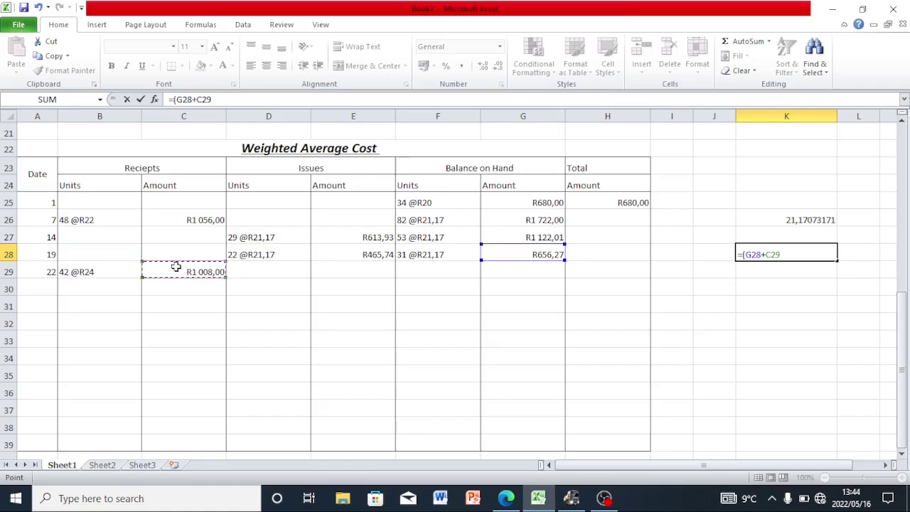
type(")/(")
left_click(133, 274)
type("41")
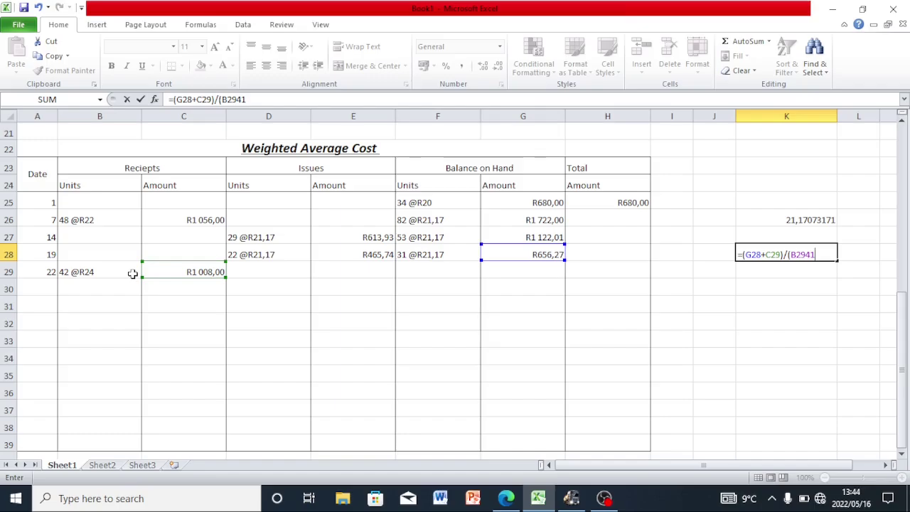
key("BackSpace")
key("BackSpace")
key("BackSpace")
key("BackSpace")
key("BackSpace")
type("42")
type("+31)")
key("Return")
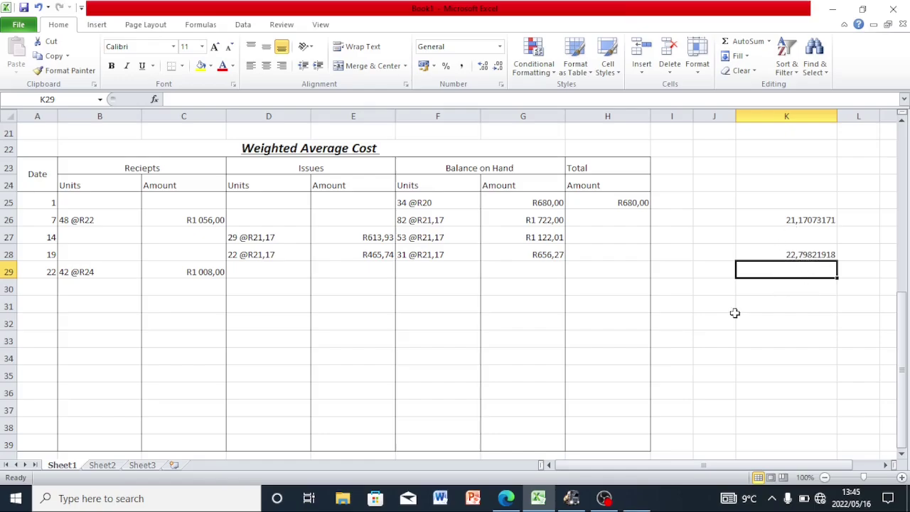
key("F1")
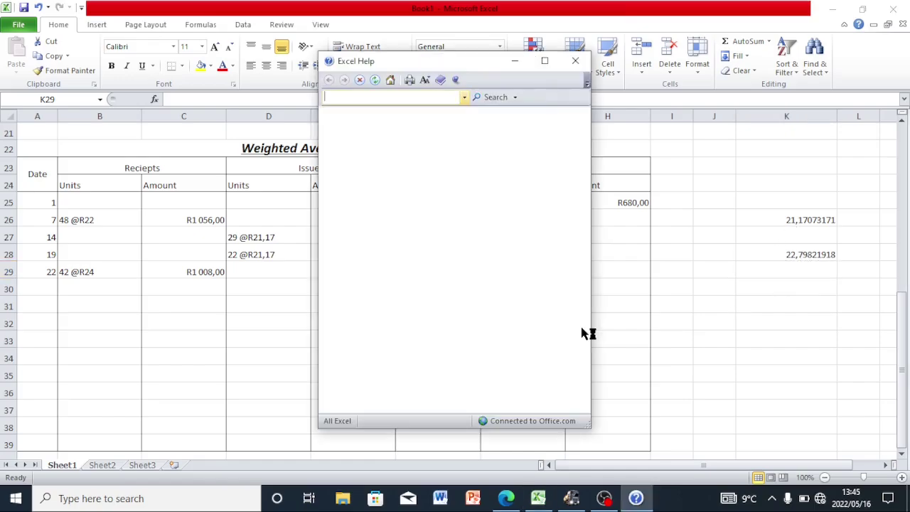
left_click(575, 61)
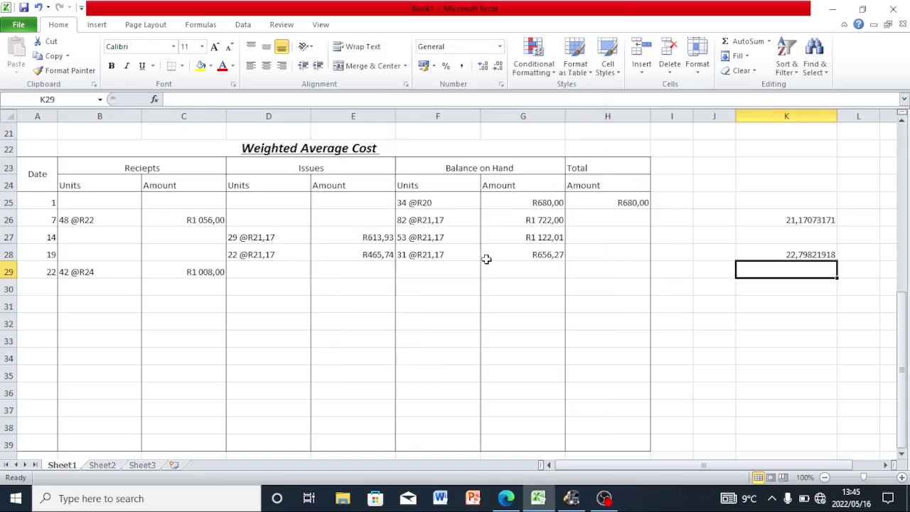
left_click(427, 264)
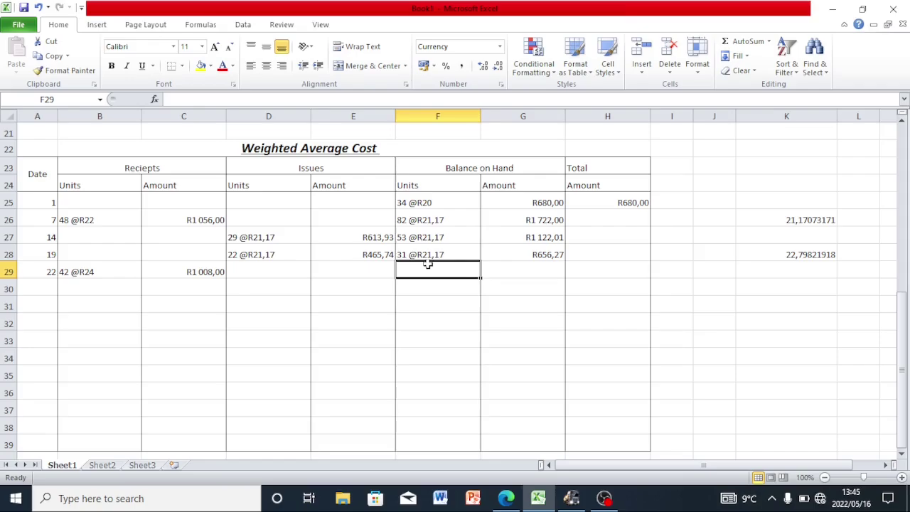
type("73")
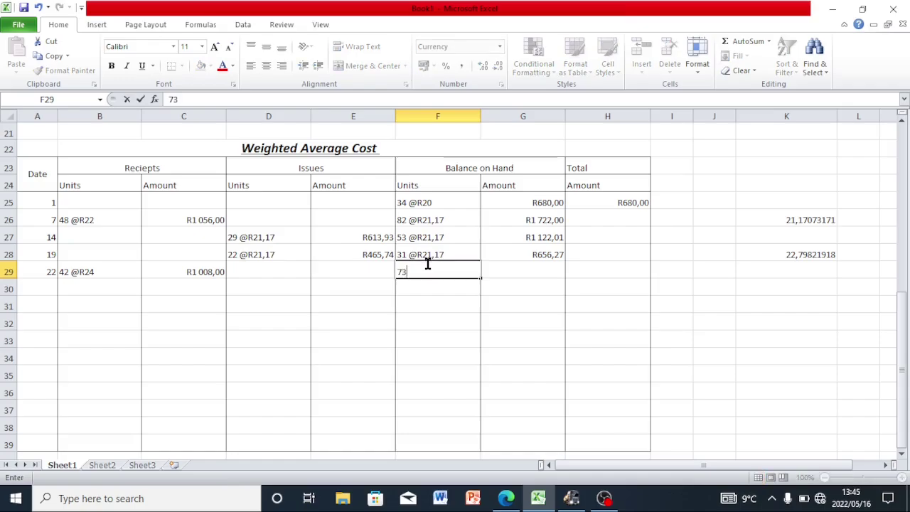
type(" @R22,80")
left_click(502, 266)
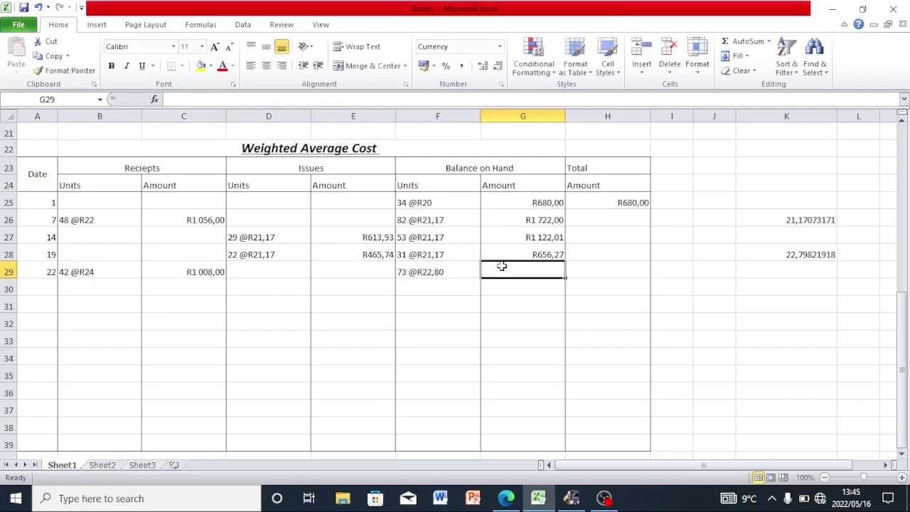
type("=")
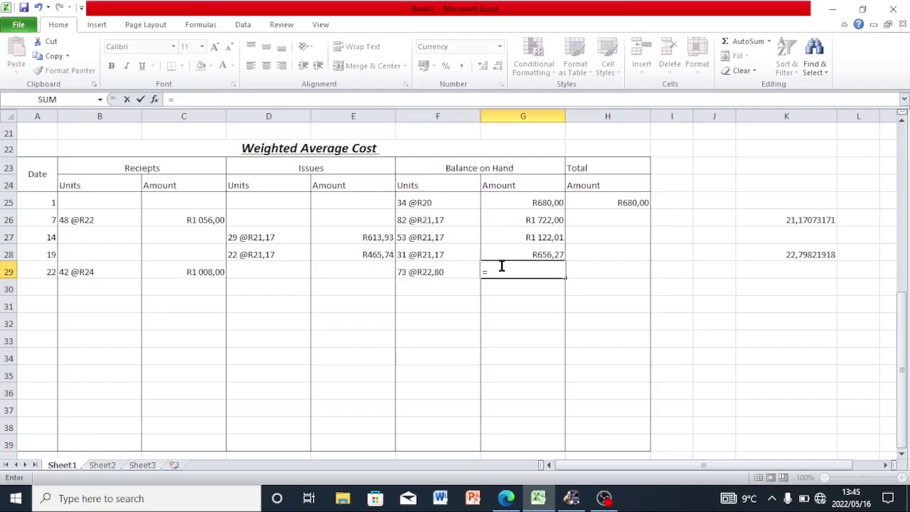
type("73*22,80")
key("Return")
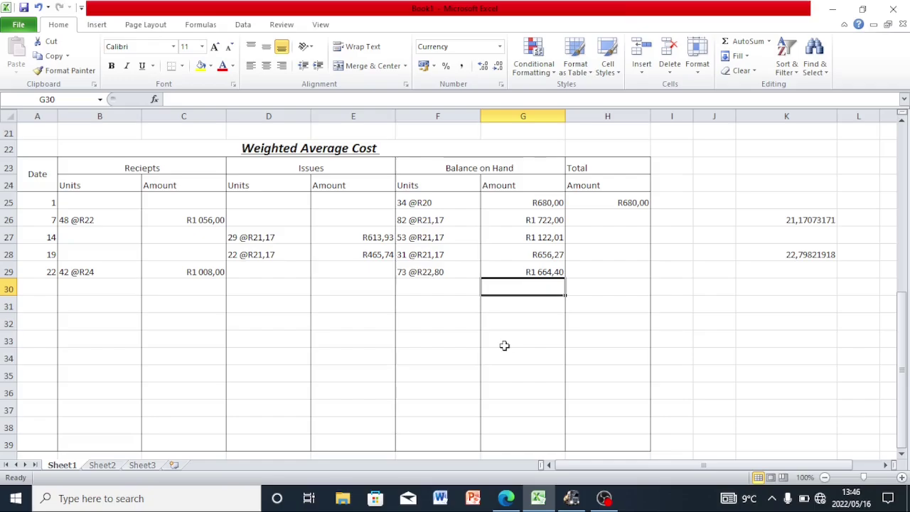
left_click(510, 500)
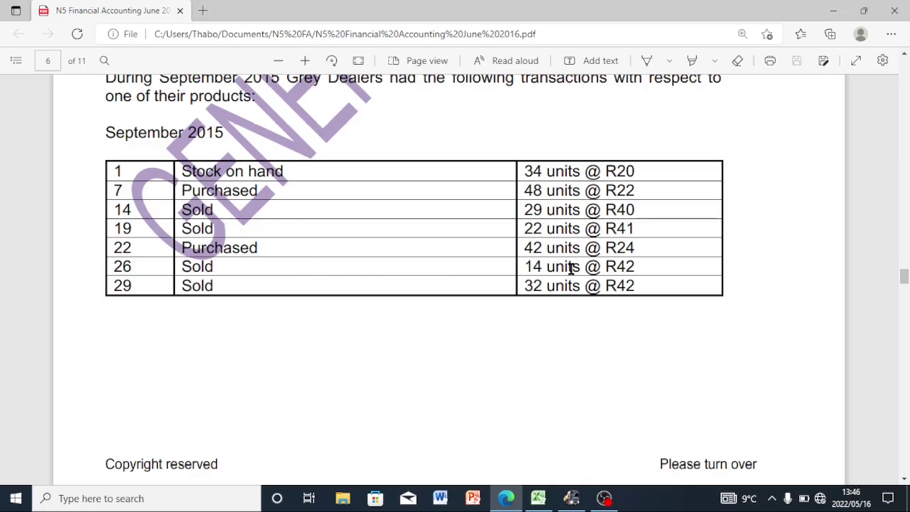
left_click(540, 497)
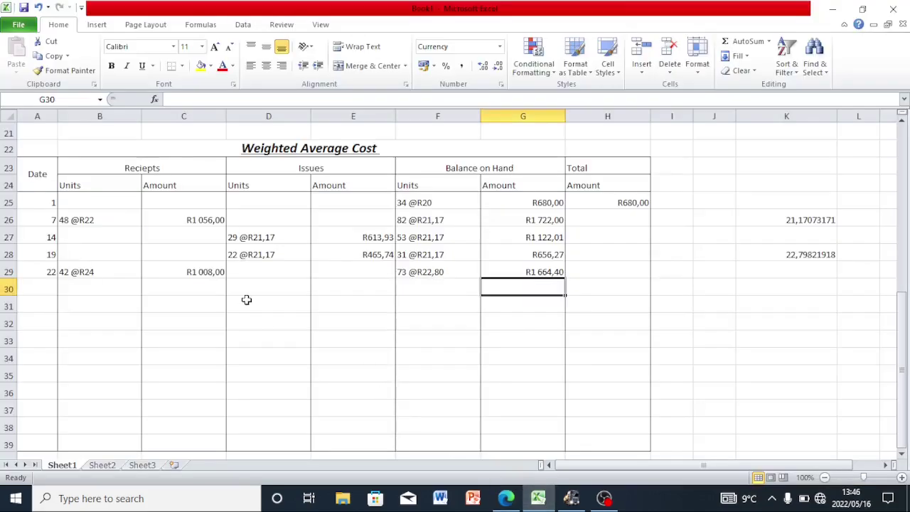
left_click(44, 281)
type("26")
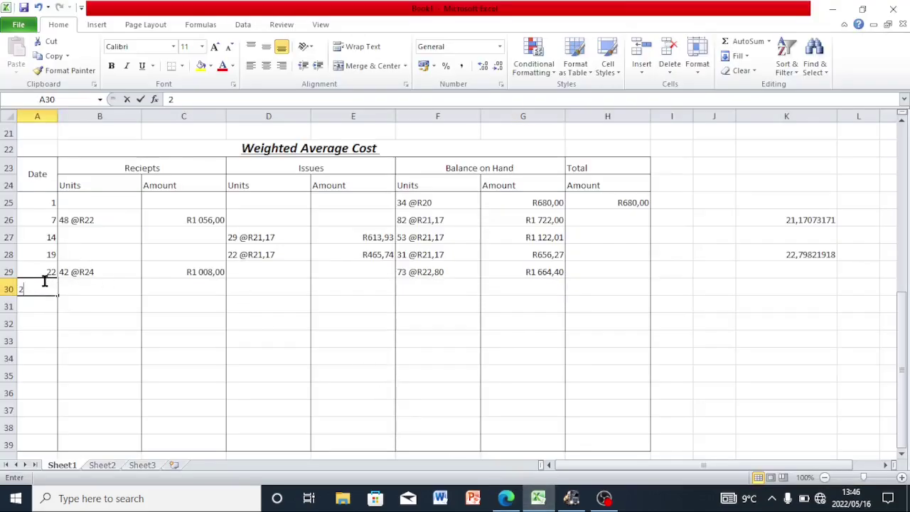
left_click(250, 289)
type("14")
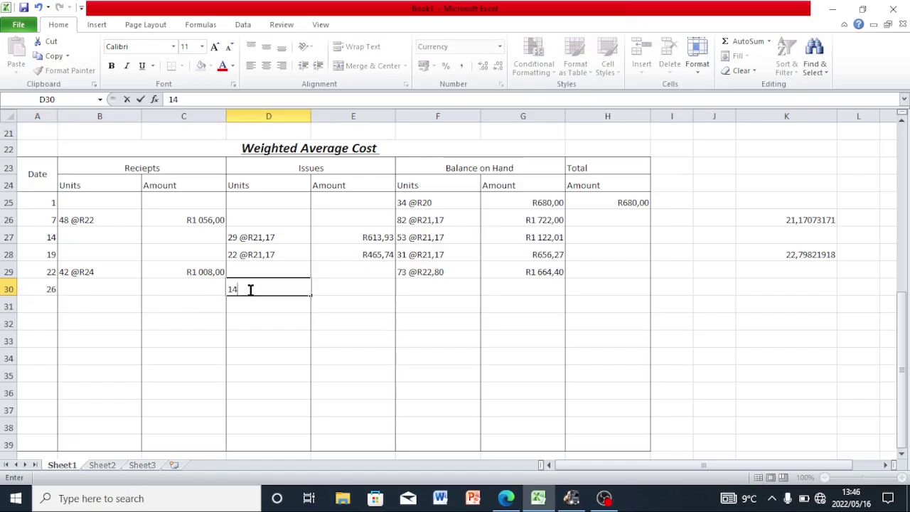
type(" @R")
left_click(504, 499)
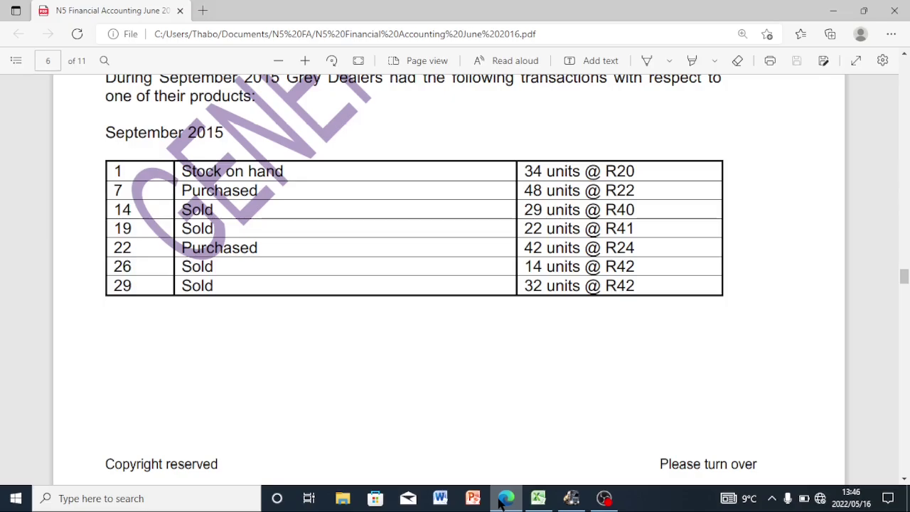
left_click(538, 498)
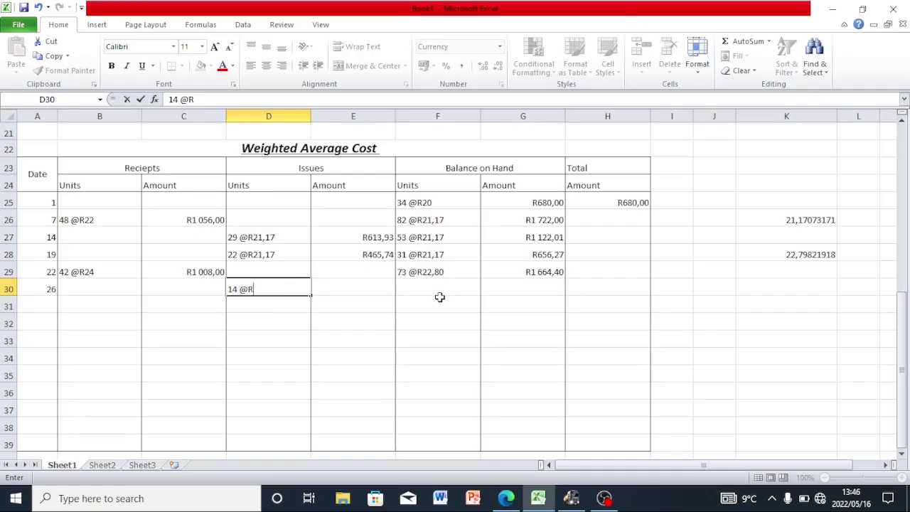
type("22,80")
Calculate the date 26 issues amount in E30 with the formula =14*22,80.
left_click(337, 289)
type("=")
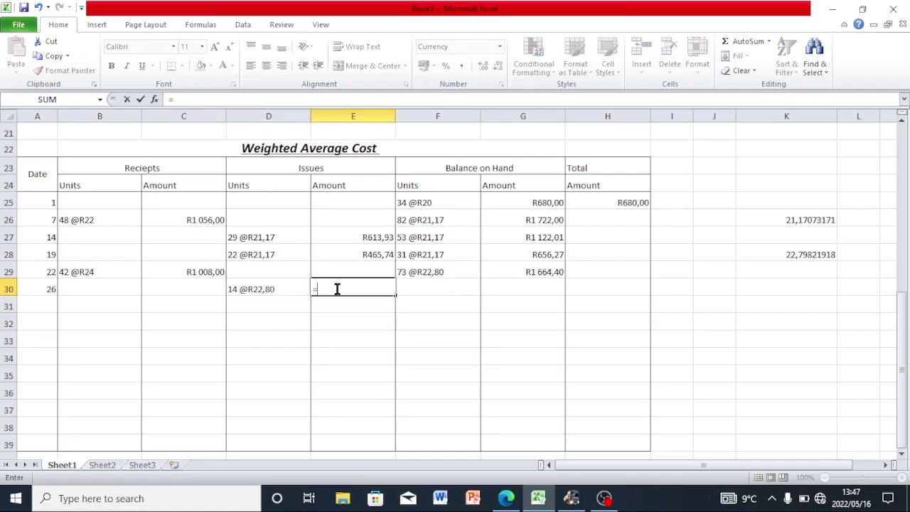
type("14*22,80")
key("Return")
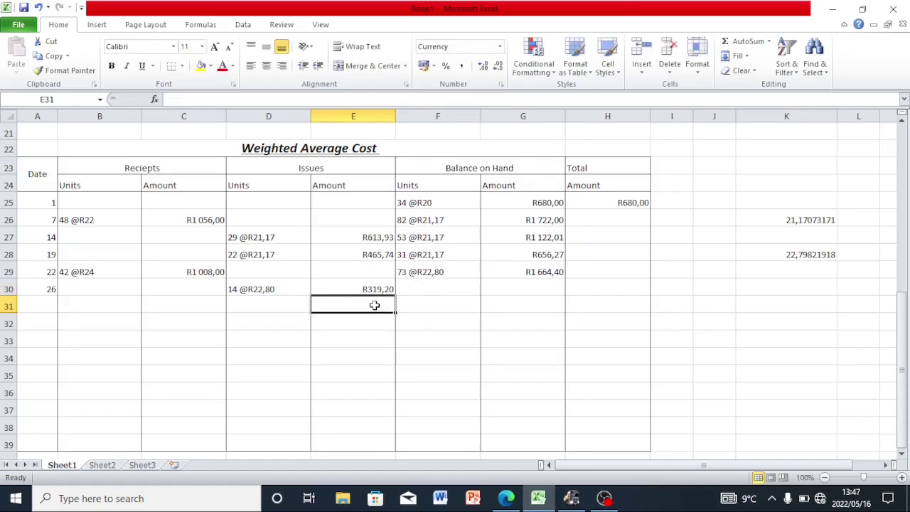
left_click(412, 285)
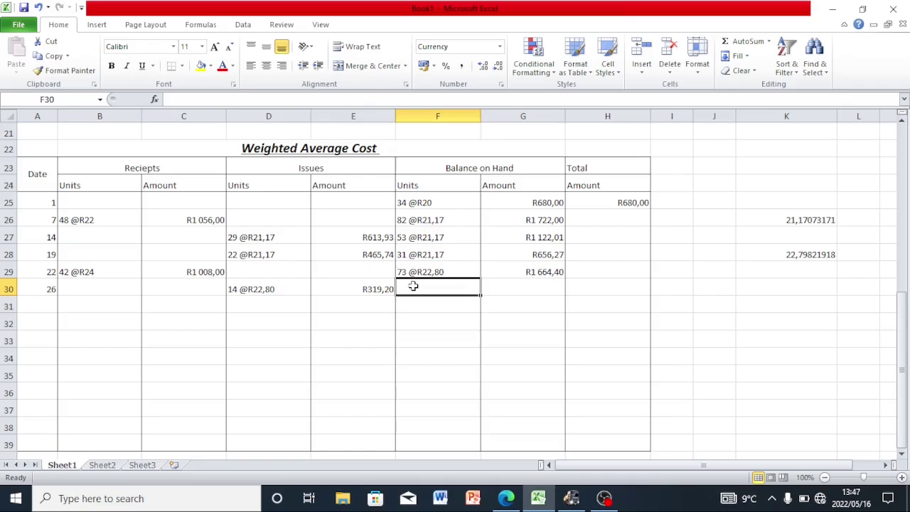
type("59")
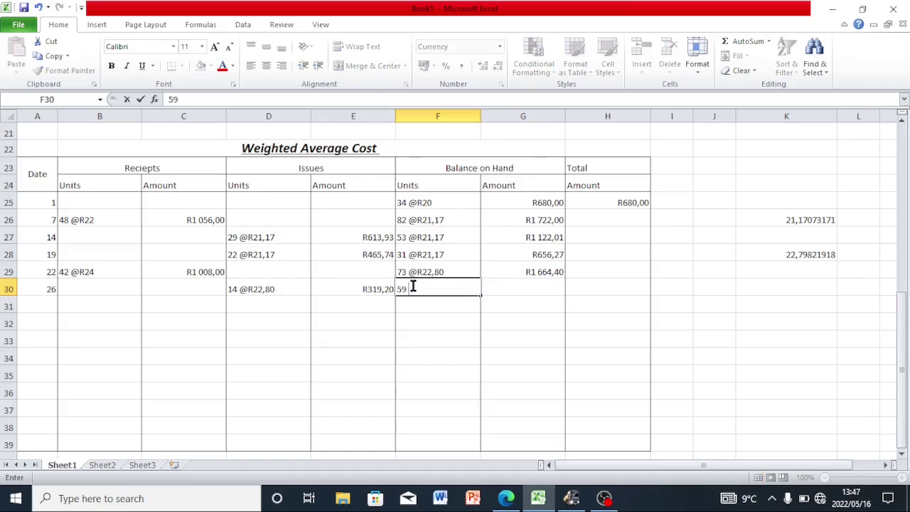
type(" @R22,80")
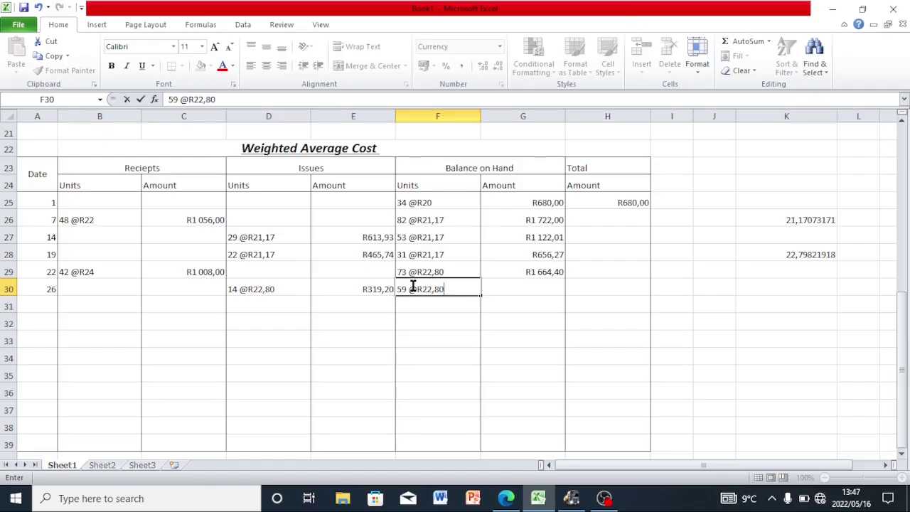
left_click(516, 294)
type("=")
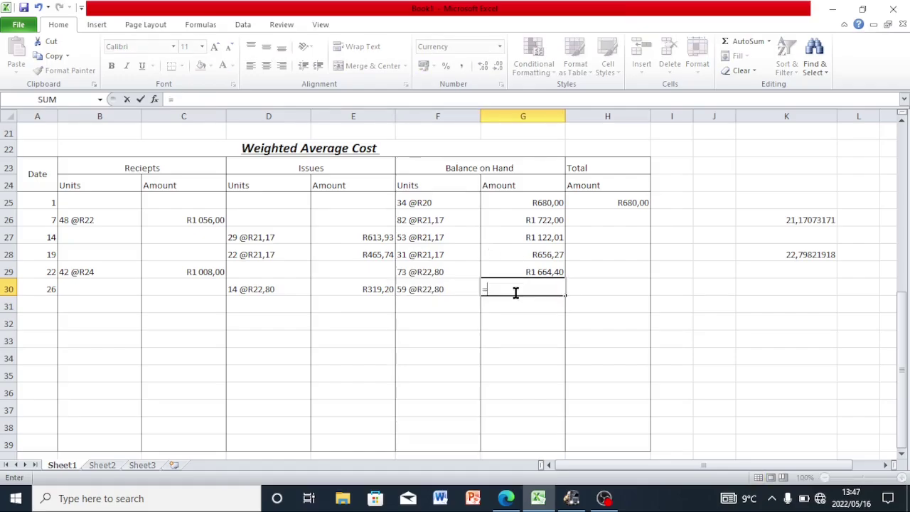
type("59*22,80")
key("Return")
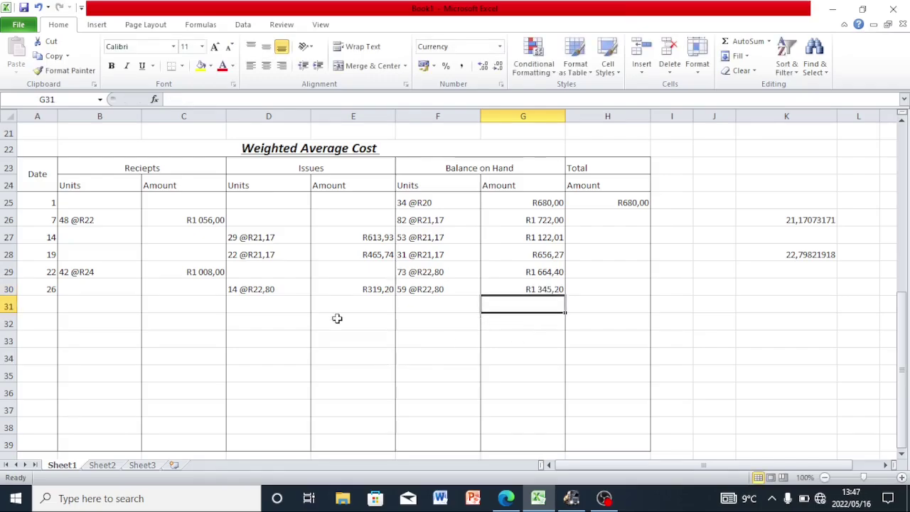
left_click(33, 302)
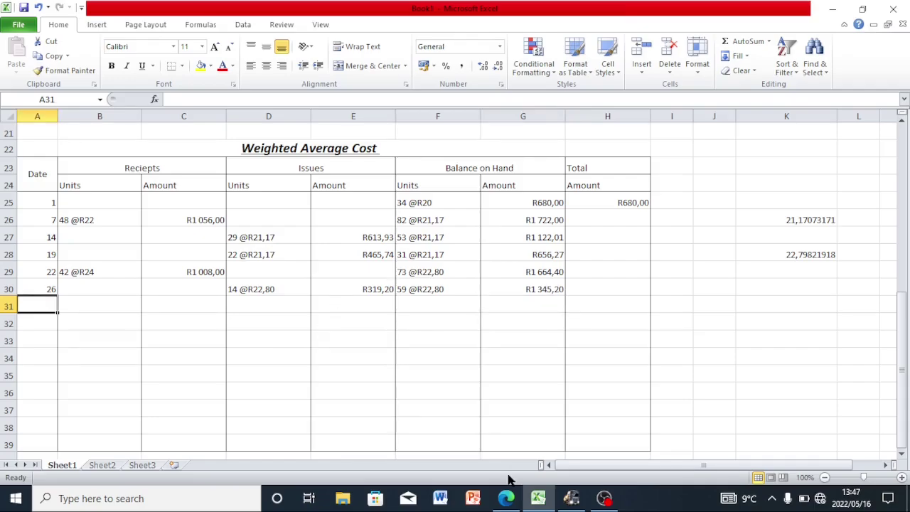
left_click(507, 498)
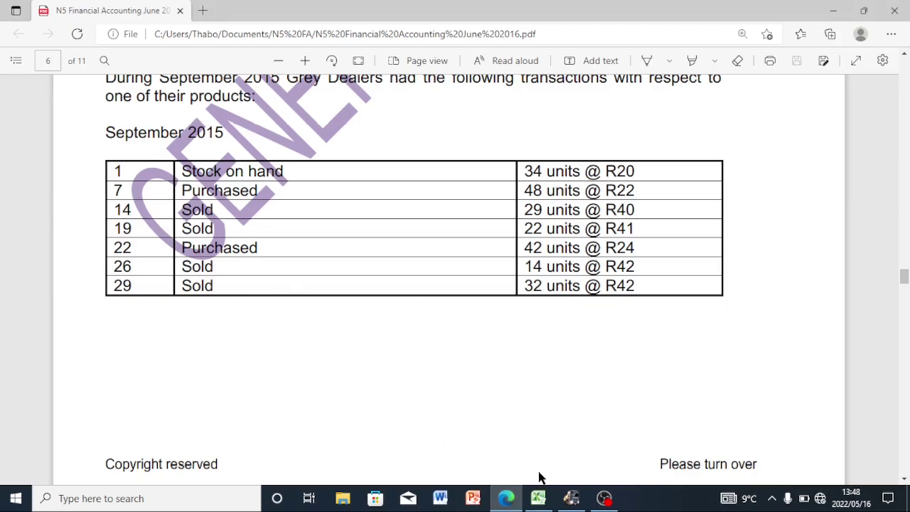
left_click(538, 500)
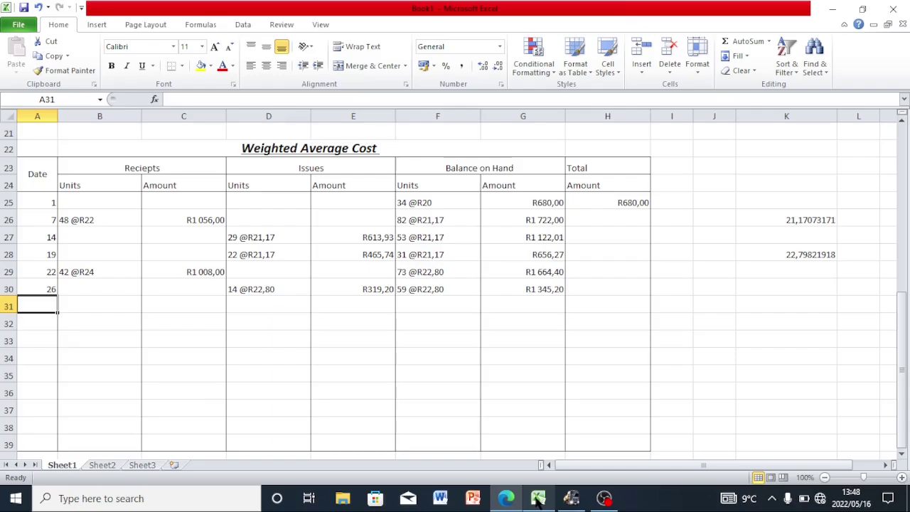
left_click(282, 304)
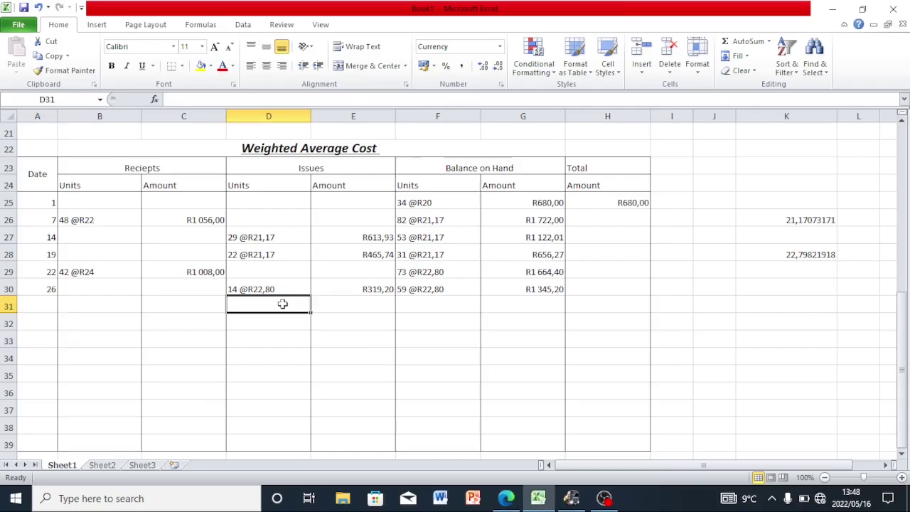
type("32")
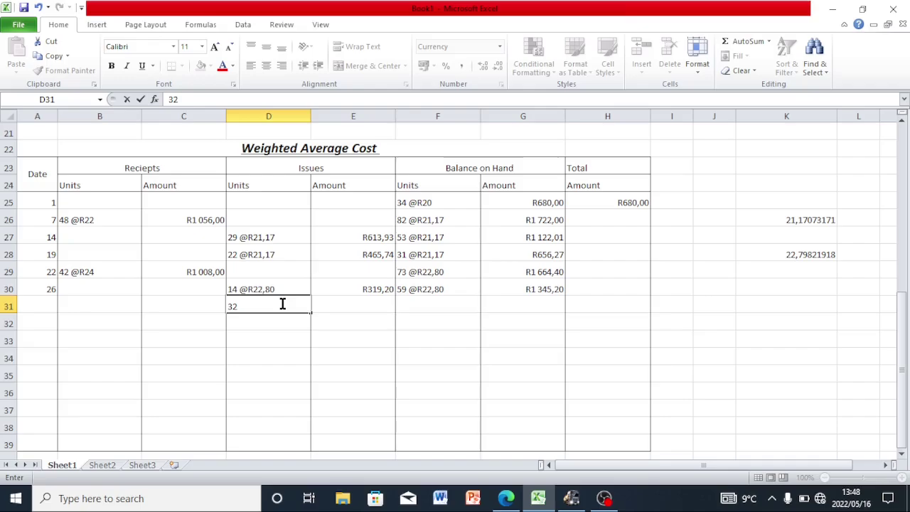
left_click(44, 308)
type("2")
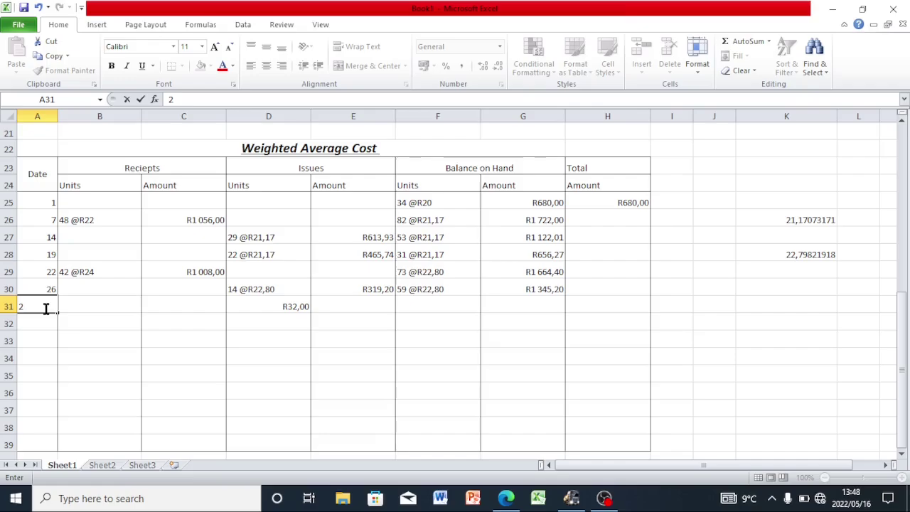
type("9")
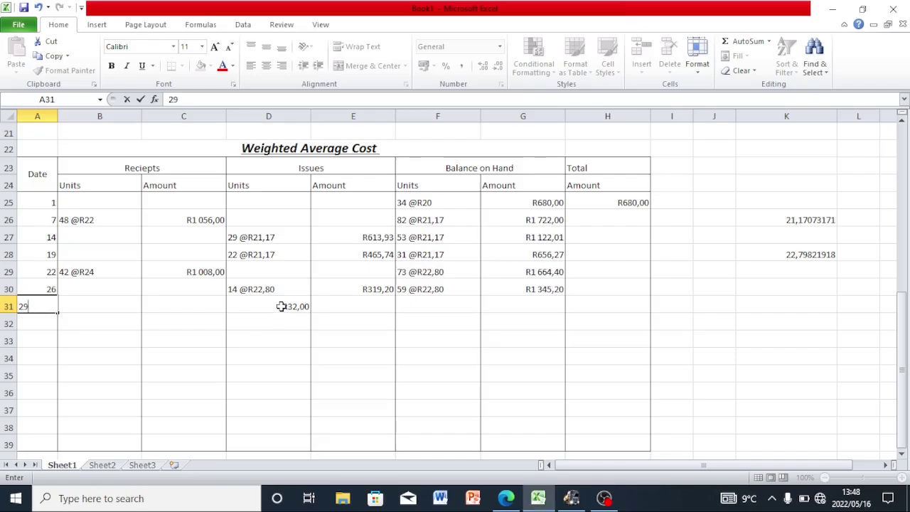
left_click(280, 310)
key("BackSpace")
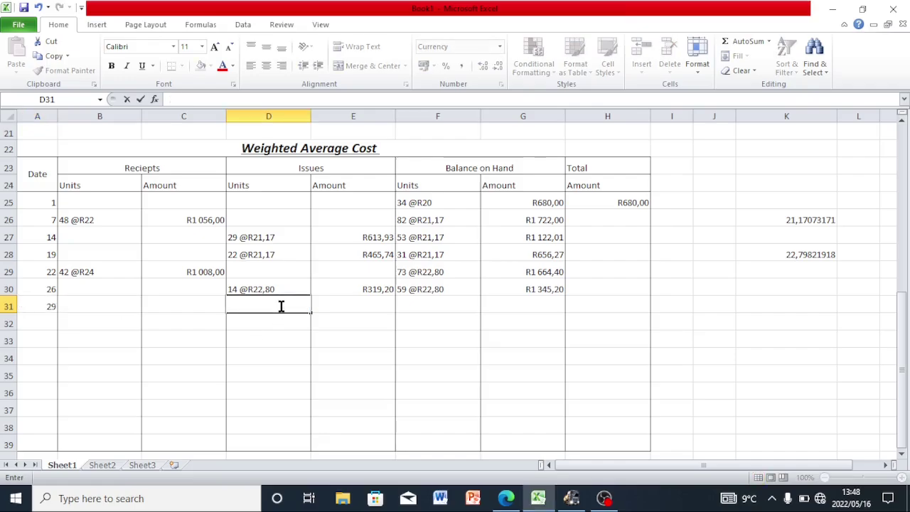
type("32 @R22,80")
key("Return")
Calculate the date 29 issues amount in E31 with the formula =32*22,80.
left_click(328, 308)
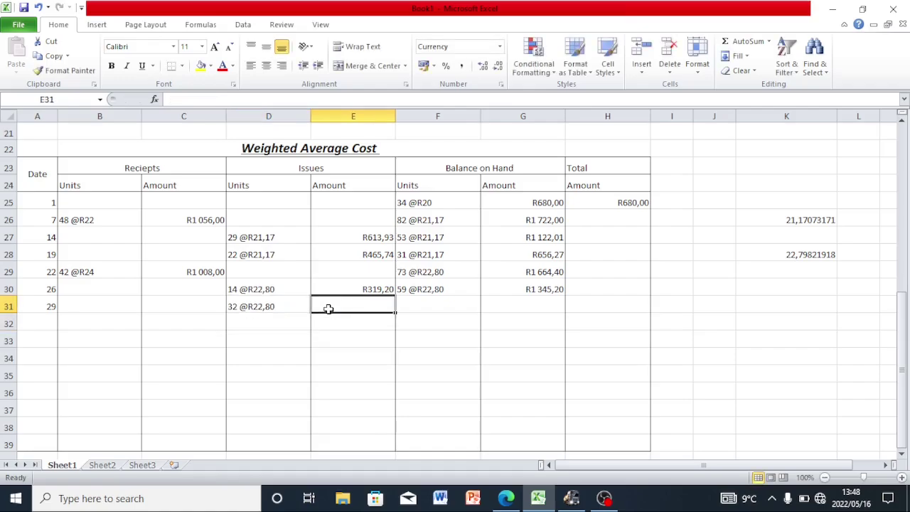
type("=")
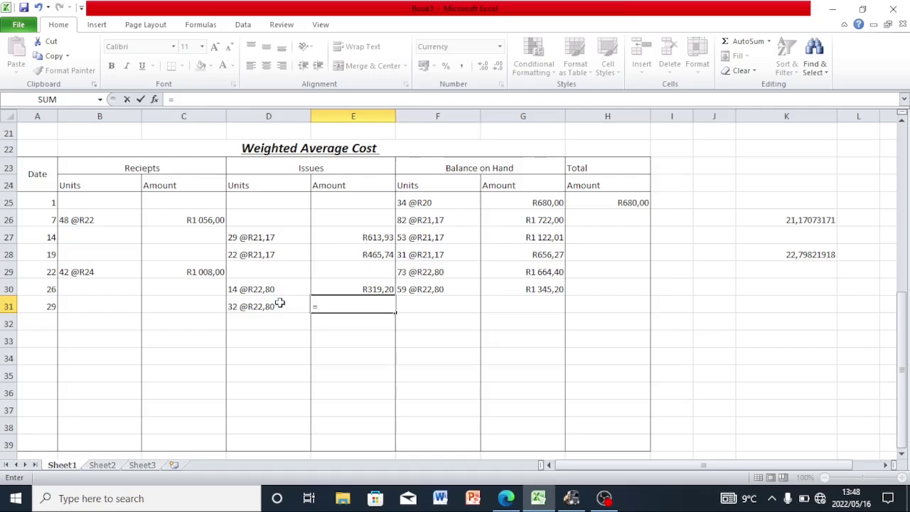
type("32*22")
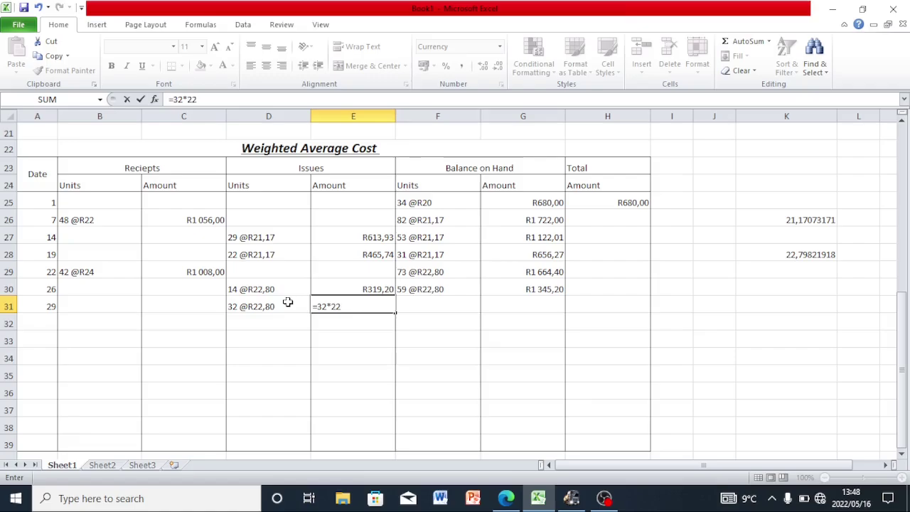
type(",80")
key("Return")
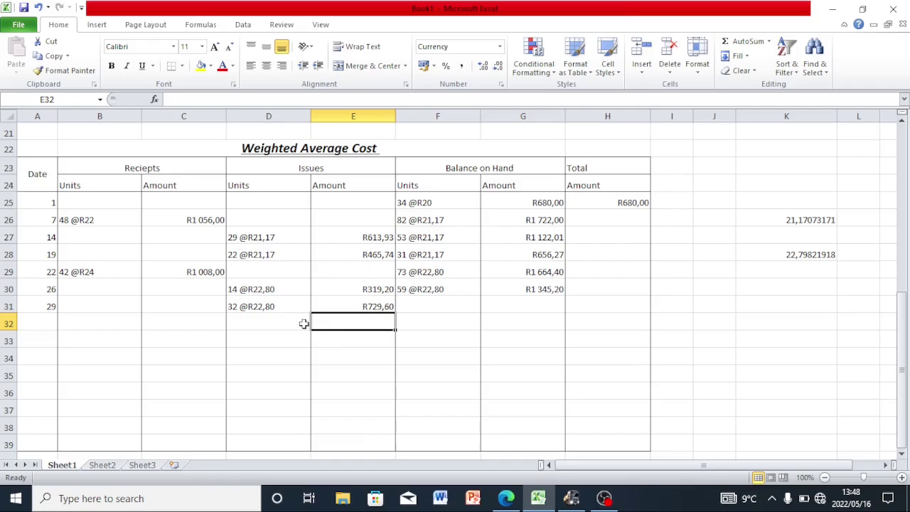
left_click(412, 310)
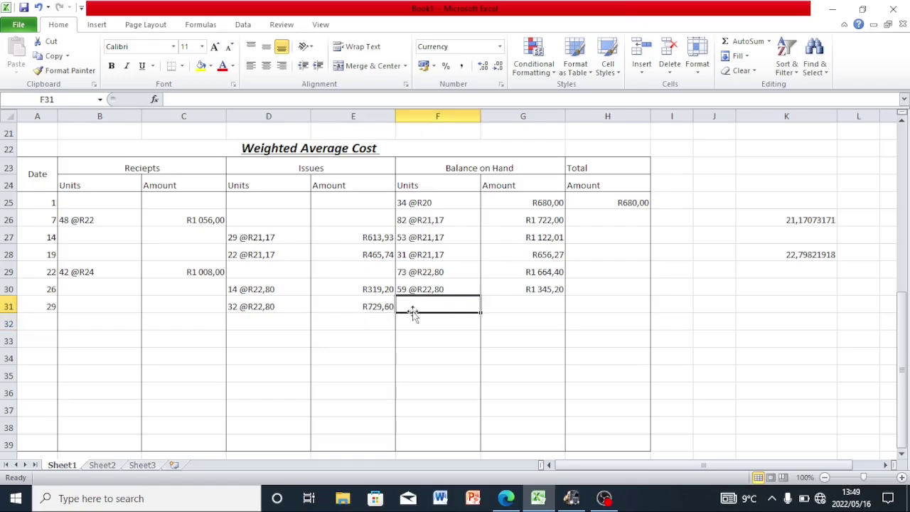
type("2")
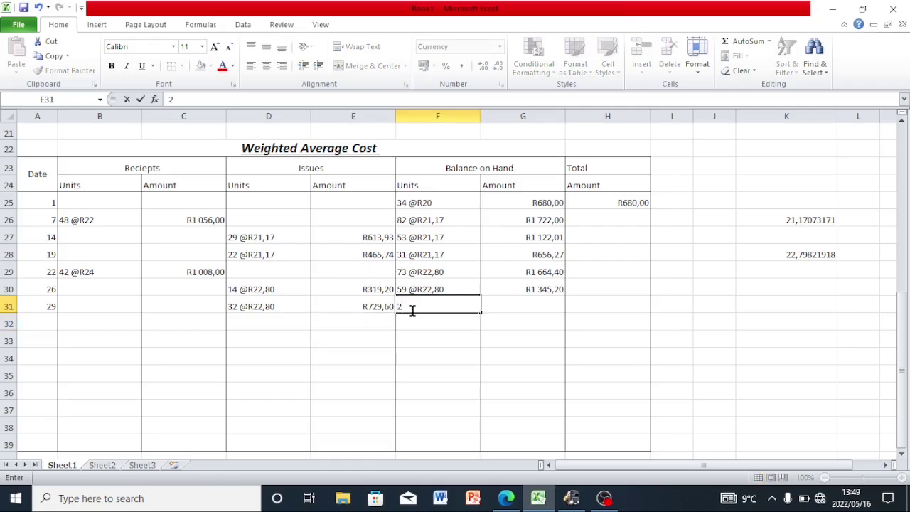
type("0")
key("BackSpace")
type("7 @R22,80")
left_click(491, 312)
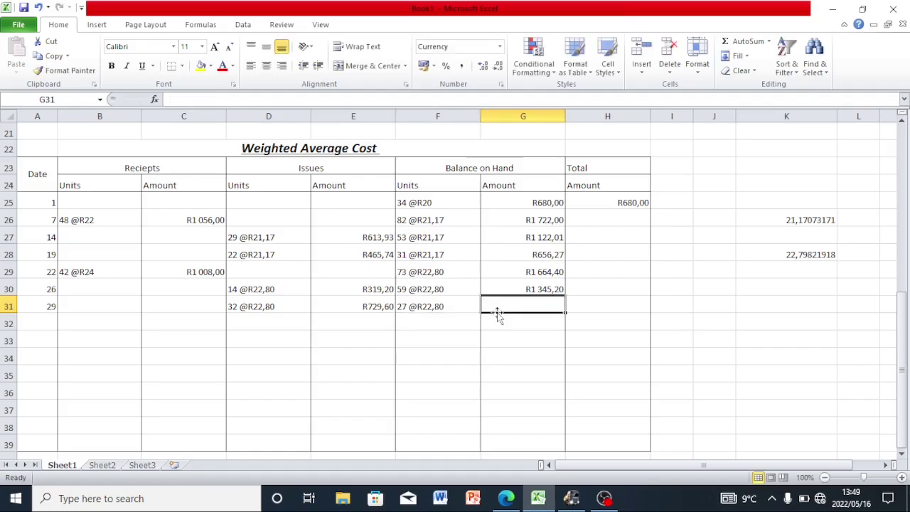
type("=")
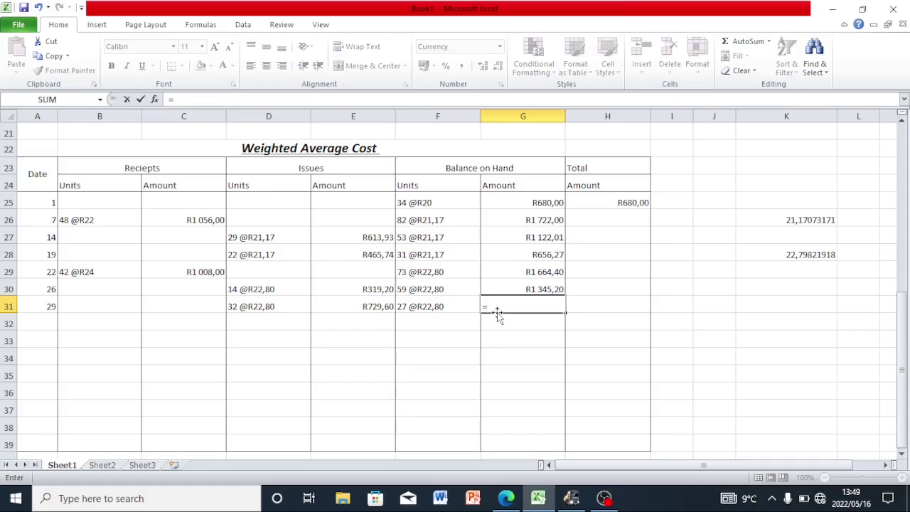
type("27*22,80")
key("Return")
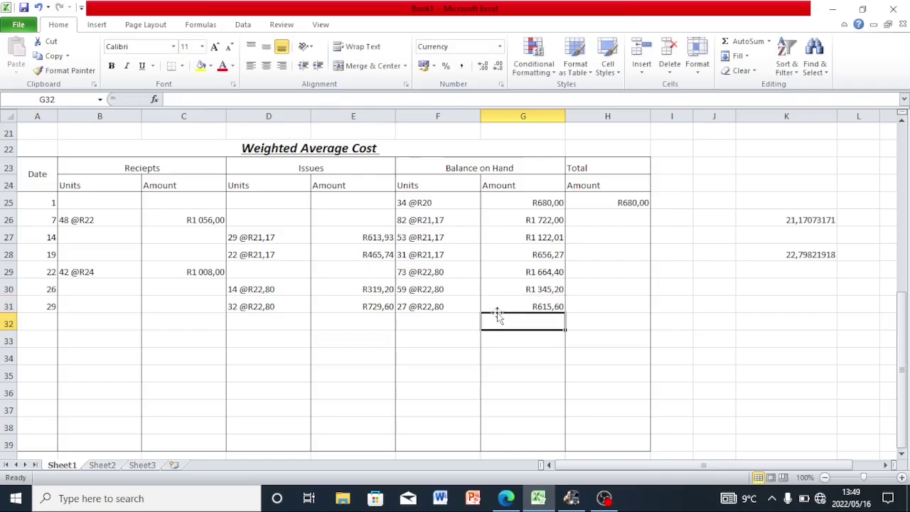